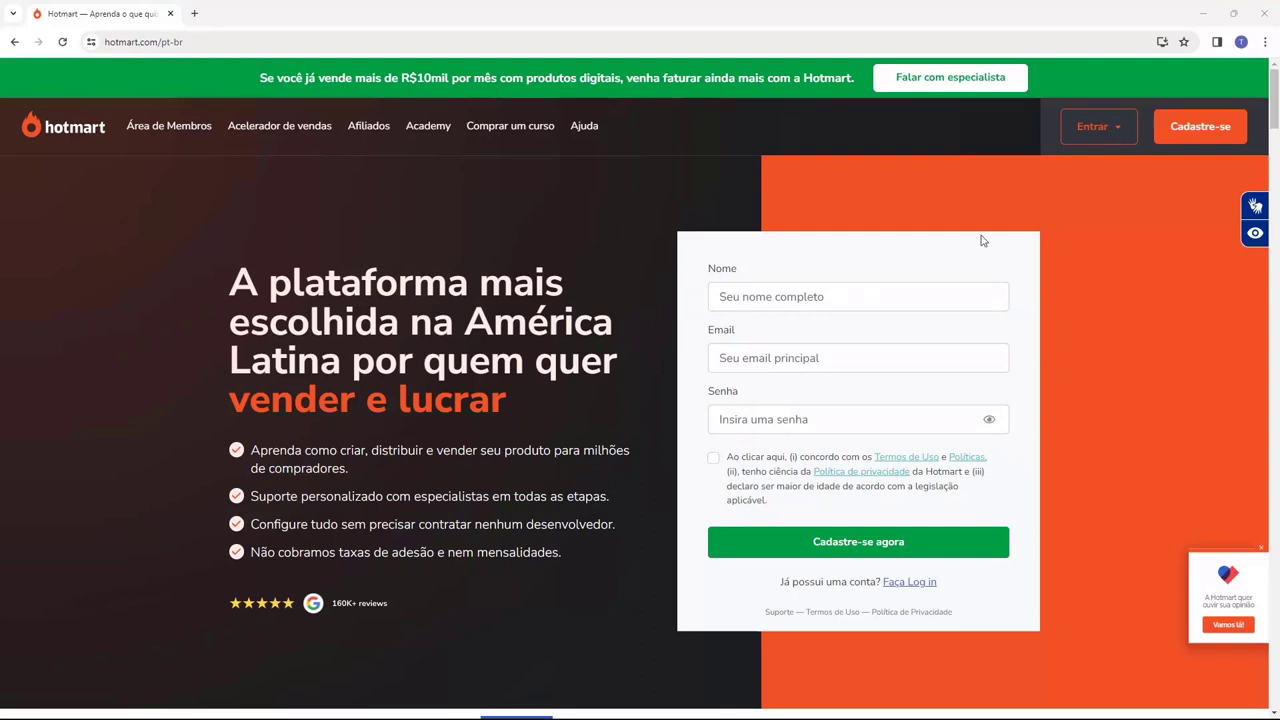
Enter Hotmart's business management area (Gerenciar meus negócios) and open the Ferramentas page for products
click(1100, 128)
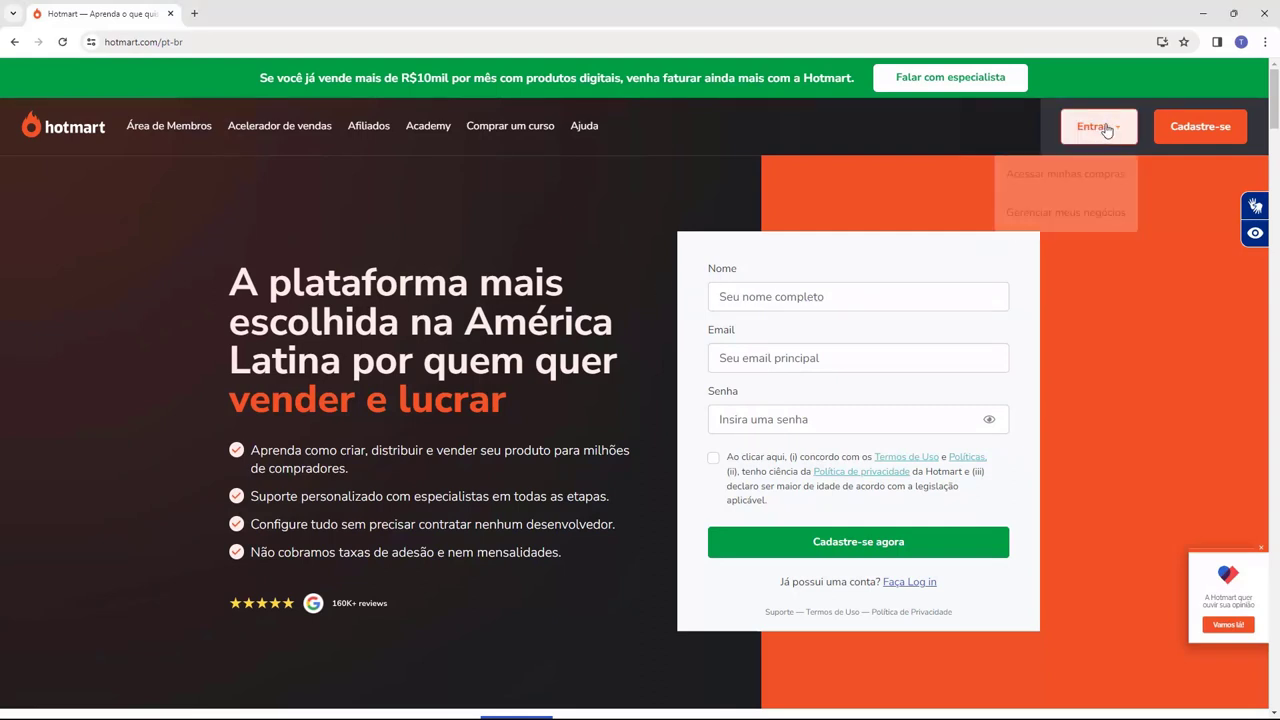
click(1057, 214)
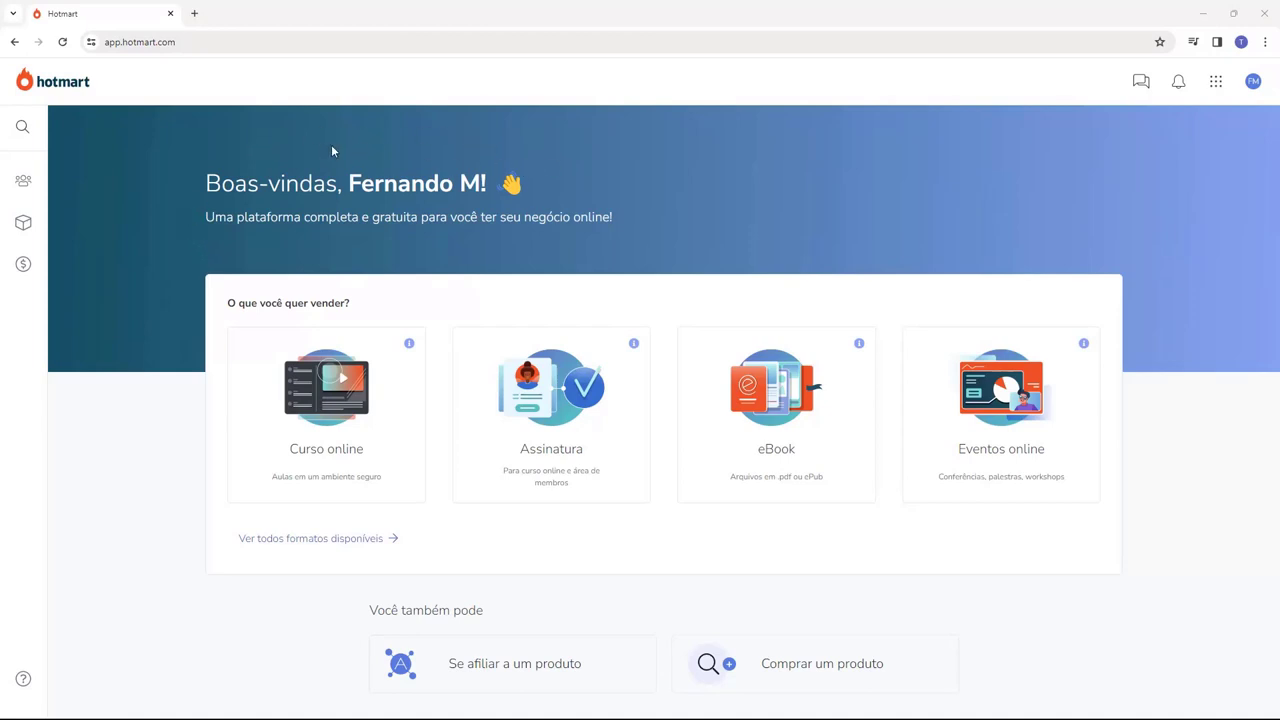
mouse_move(23, 224)
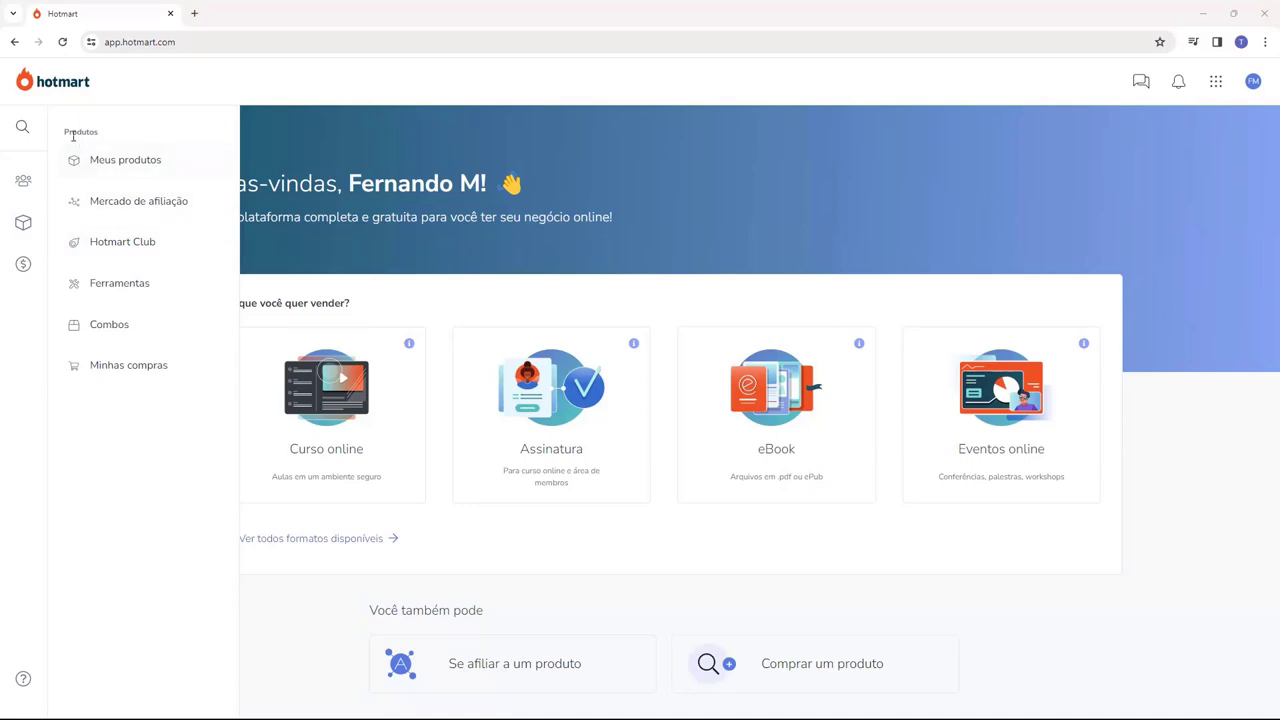
click(123, 295)
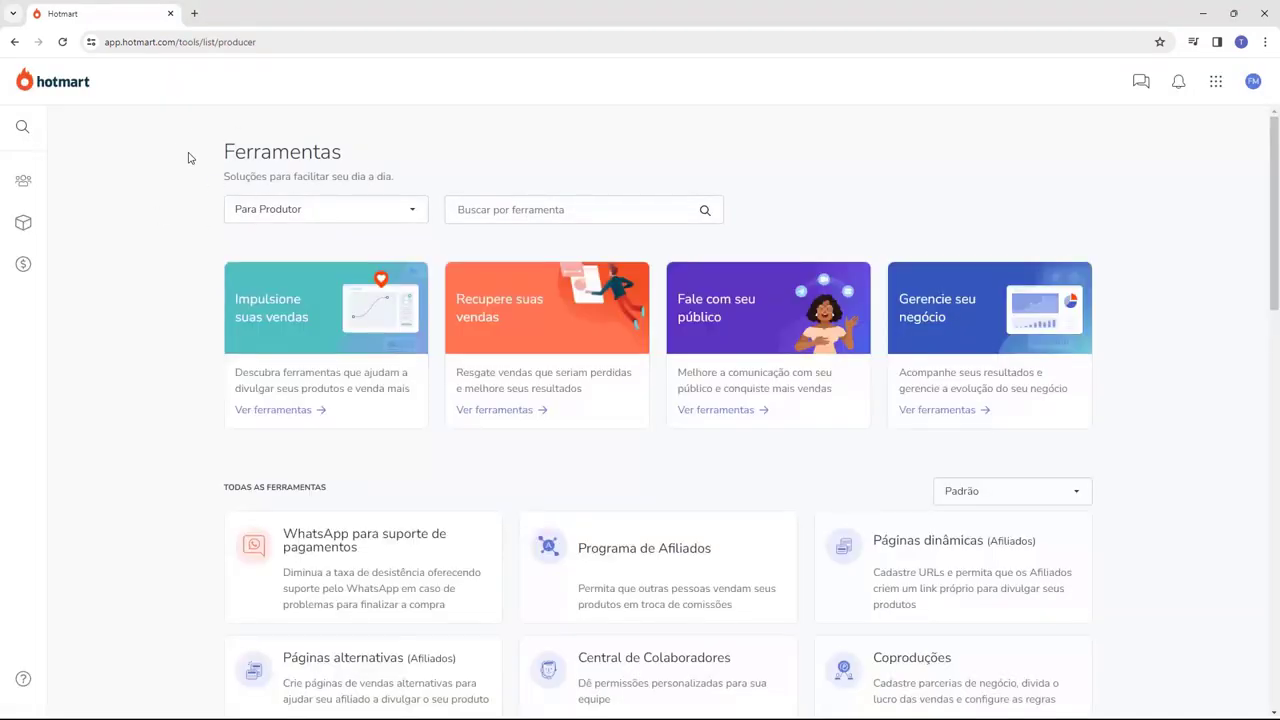
Find the Pixel de rastreamento tool among all the producer tools and open it
scroll(184, 174, down, 2)
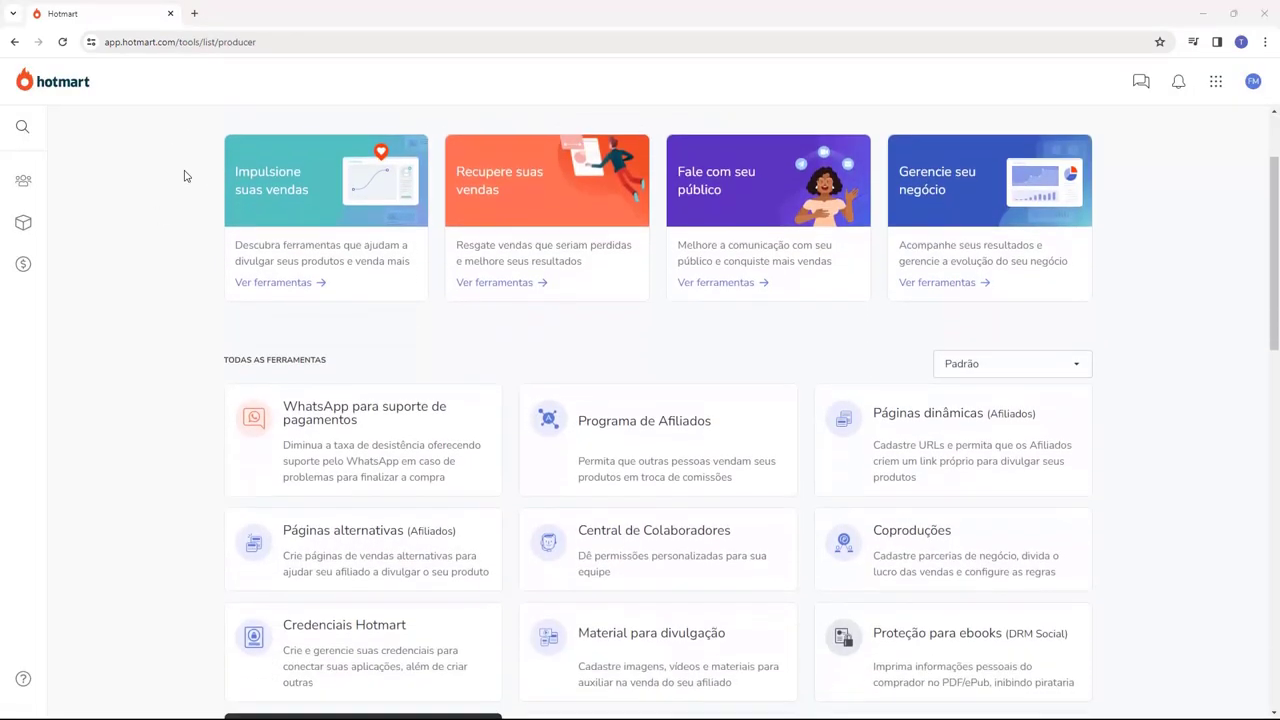
scroll(184, 176, down, 3)
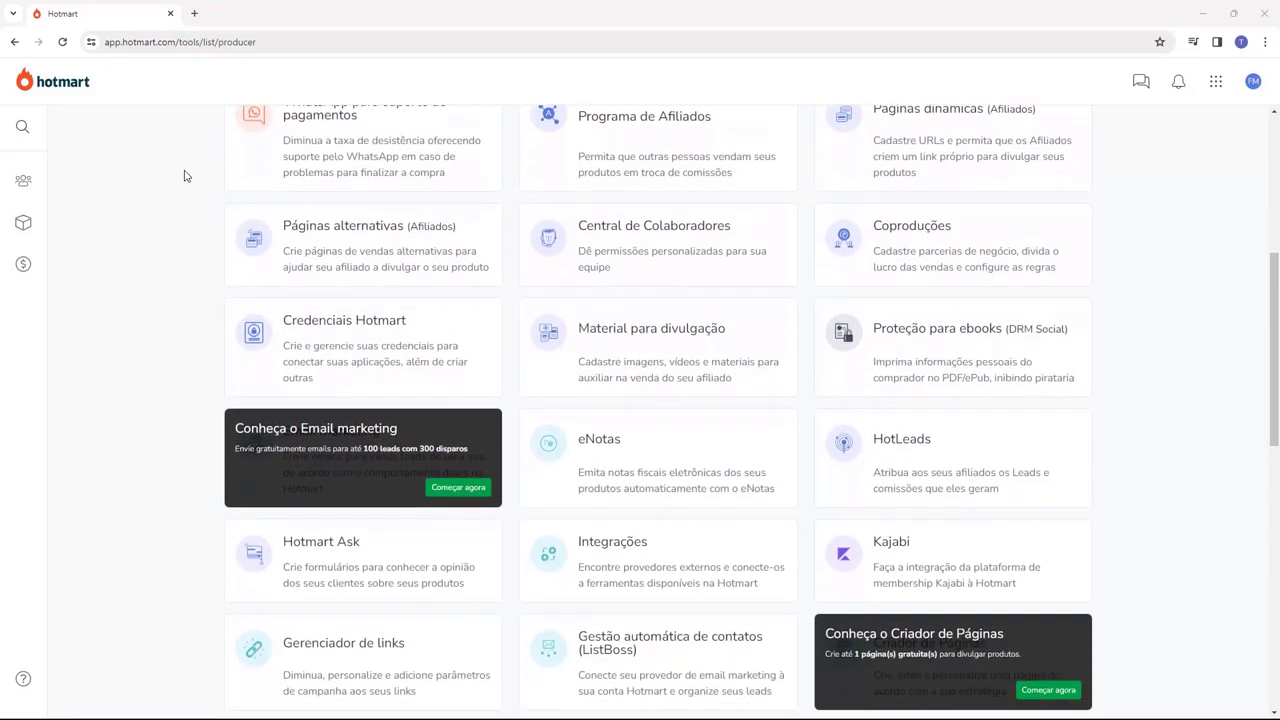
scroll(184, 176, down, 3)
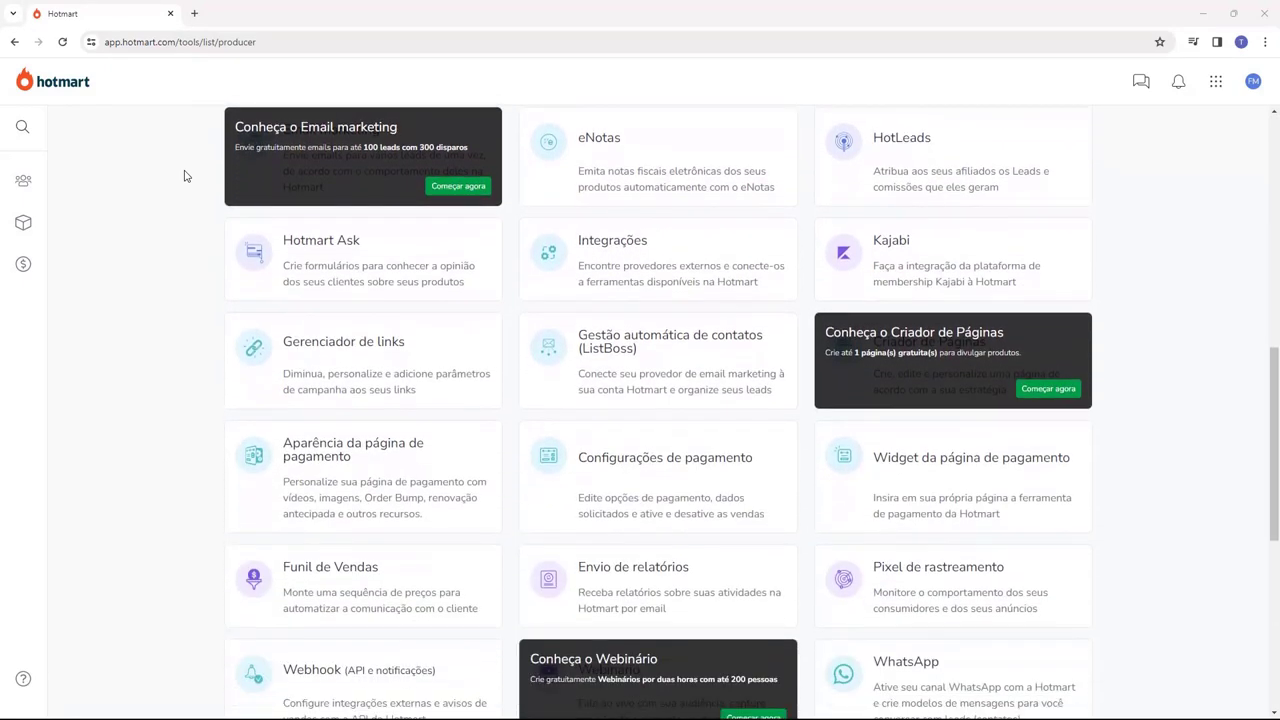
scroll(184, 176, down, 1)
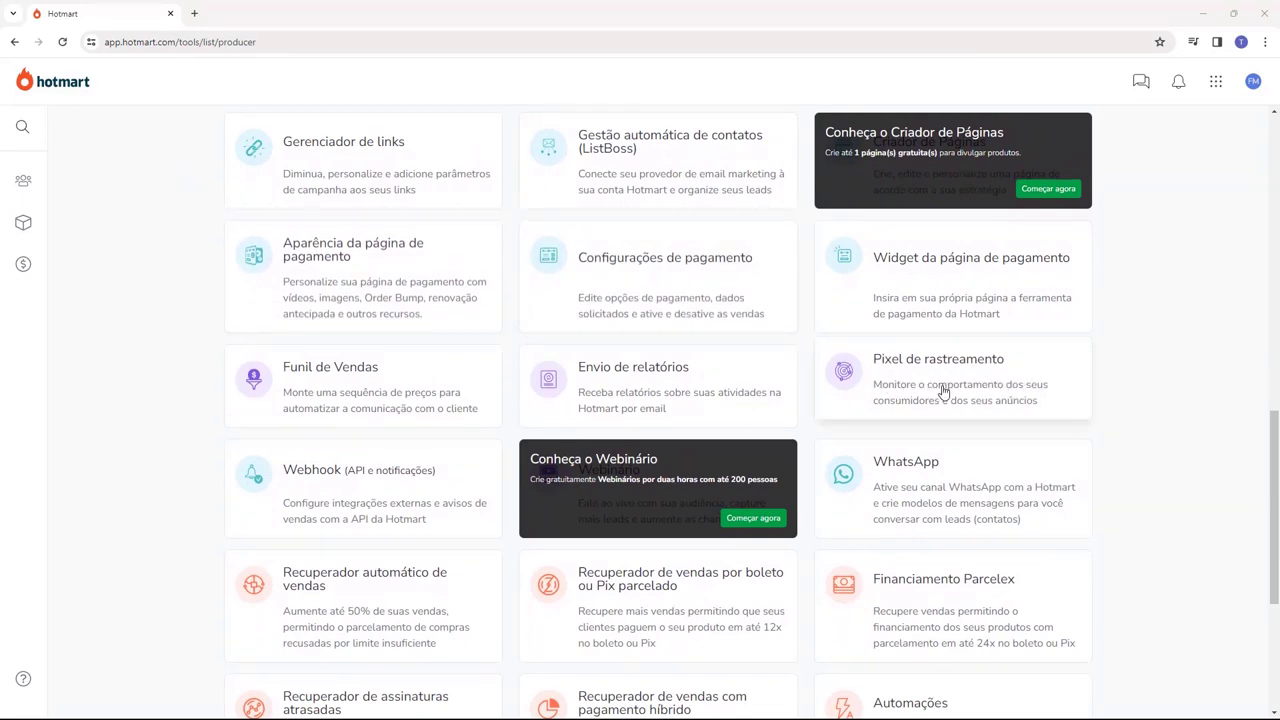
click(912, 392)
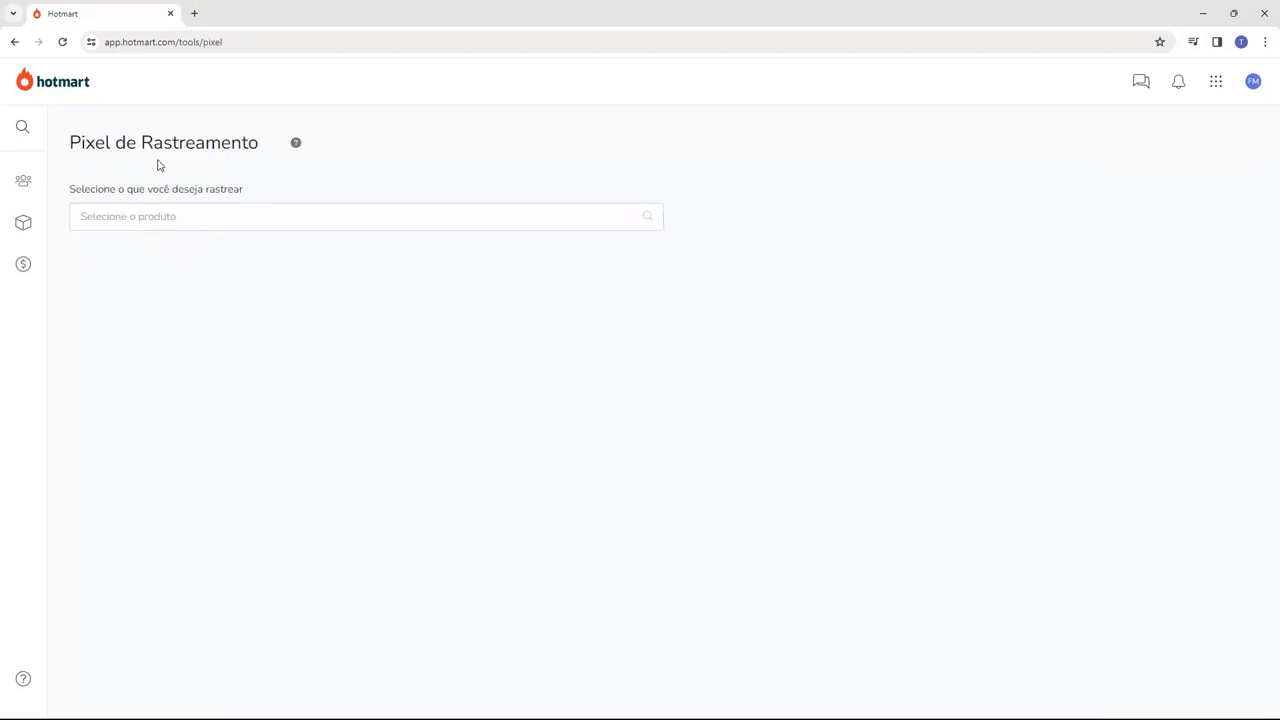
Select Ebook Host2b as the product to track
drag(84, 194, 166, 197)
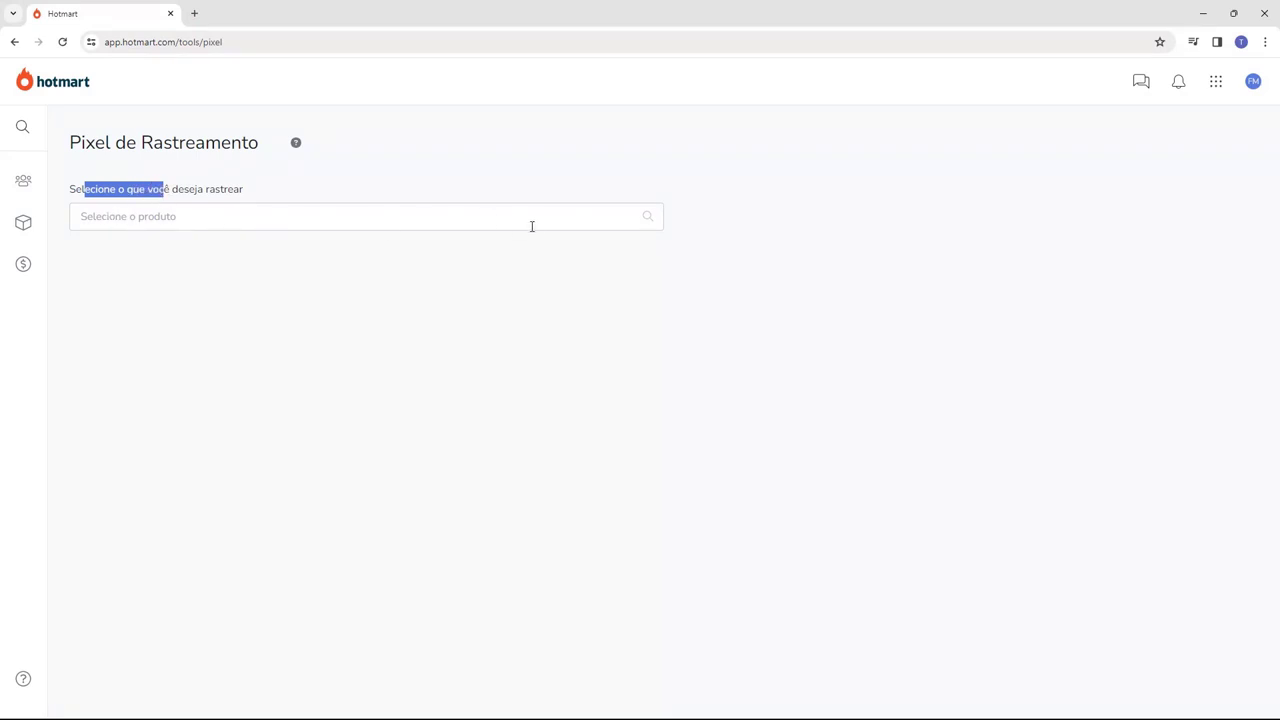
click(121, 220)
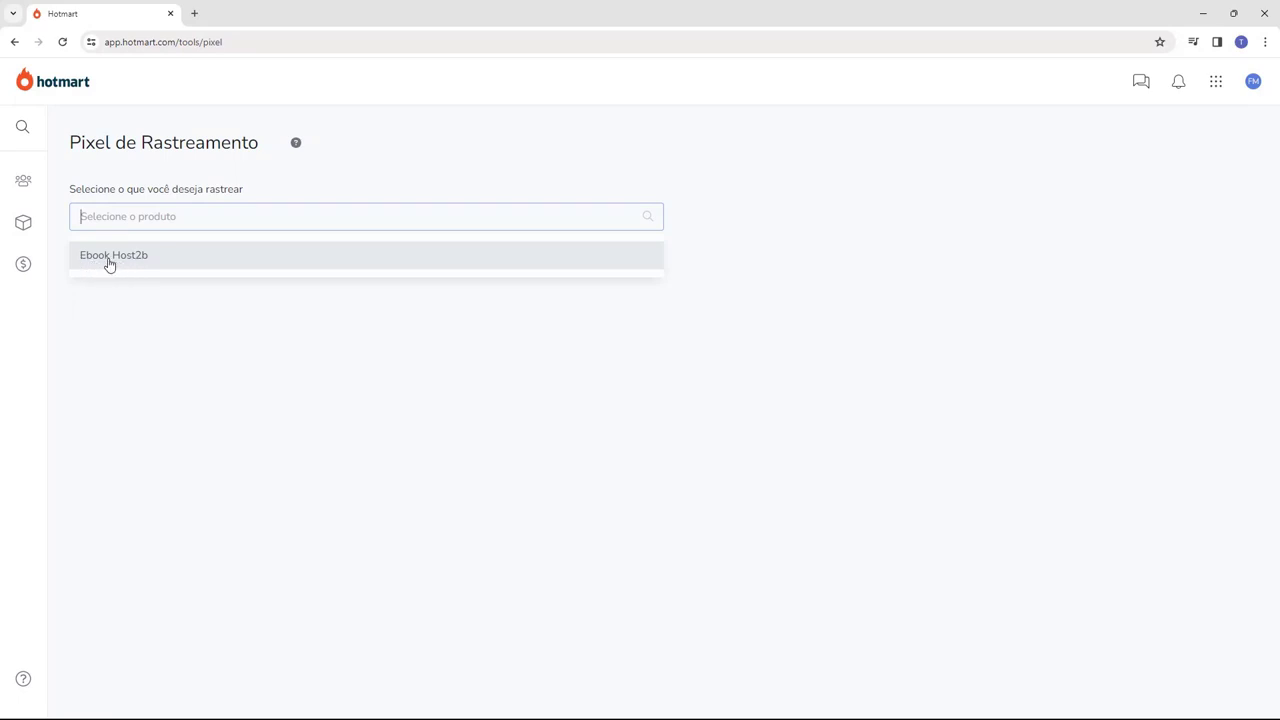
click(110, 262)
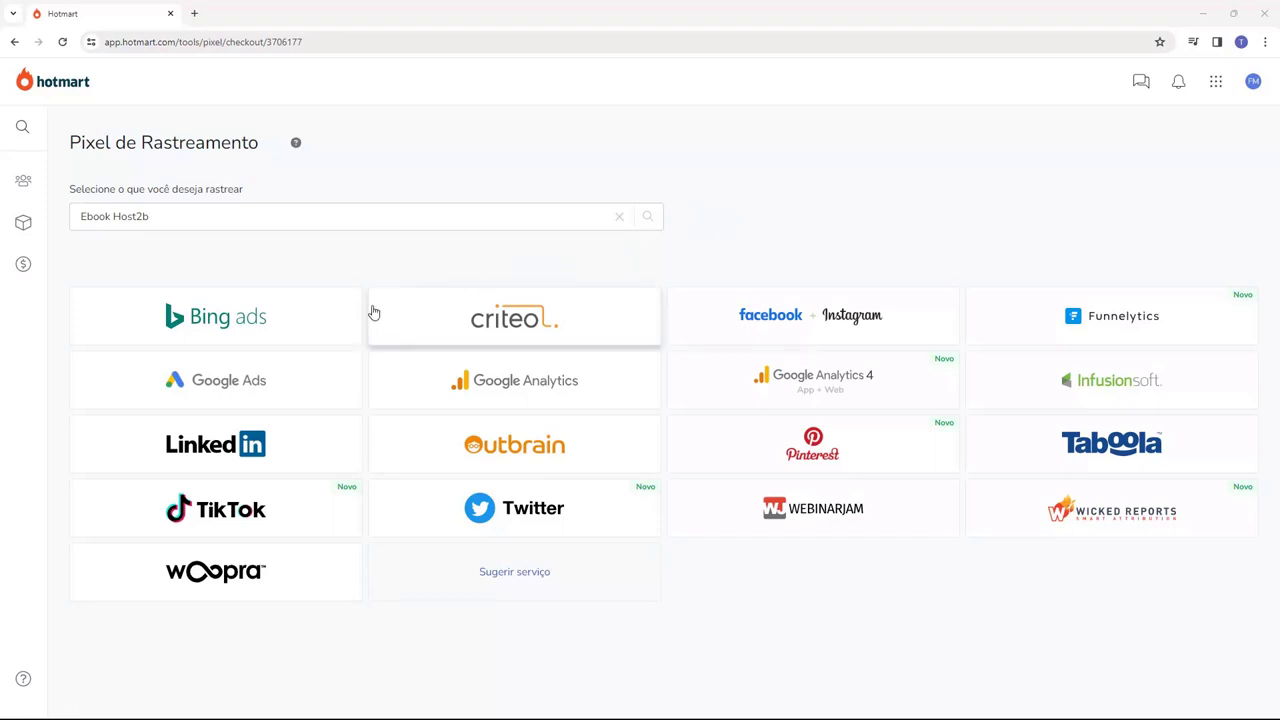
Open the Google Ads pixel configuration and check the pixel ID and conversion label fields it requires
click(207, 385)
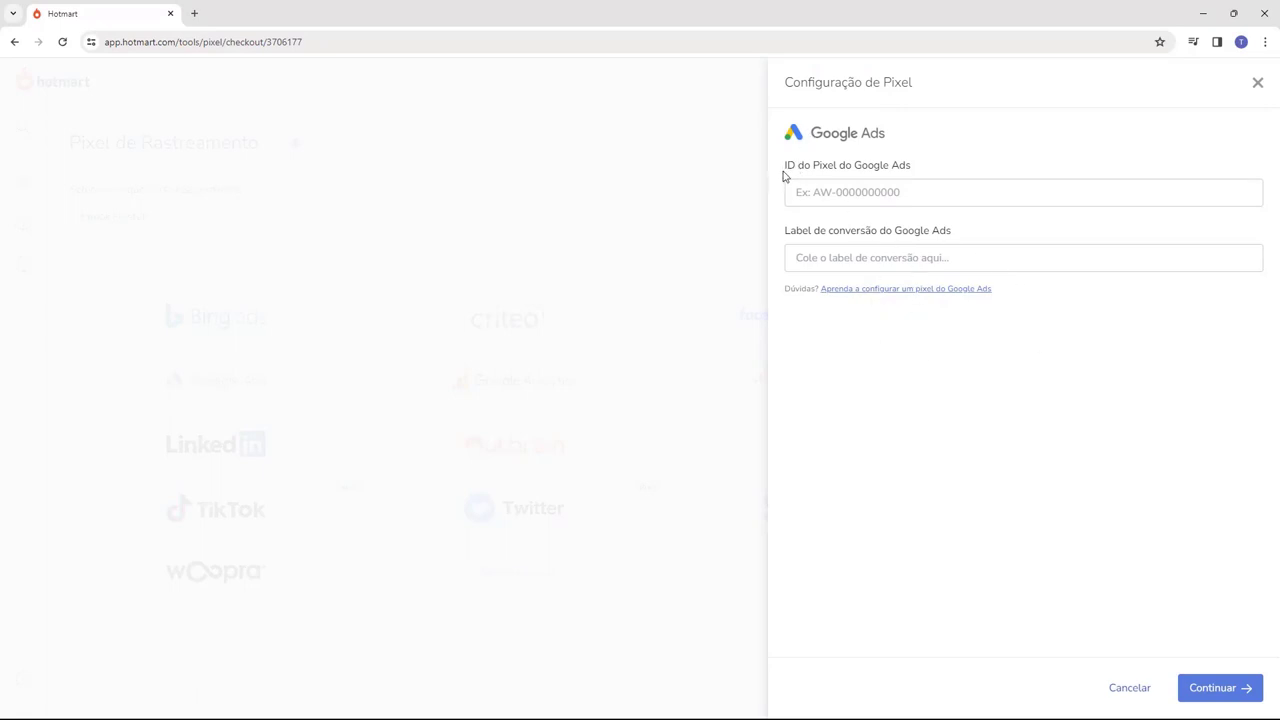
drag(784, 176, 900, 170)
drag(784, 238, 926, 240)
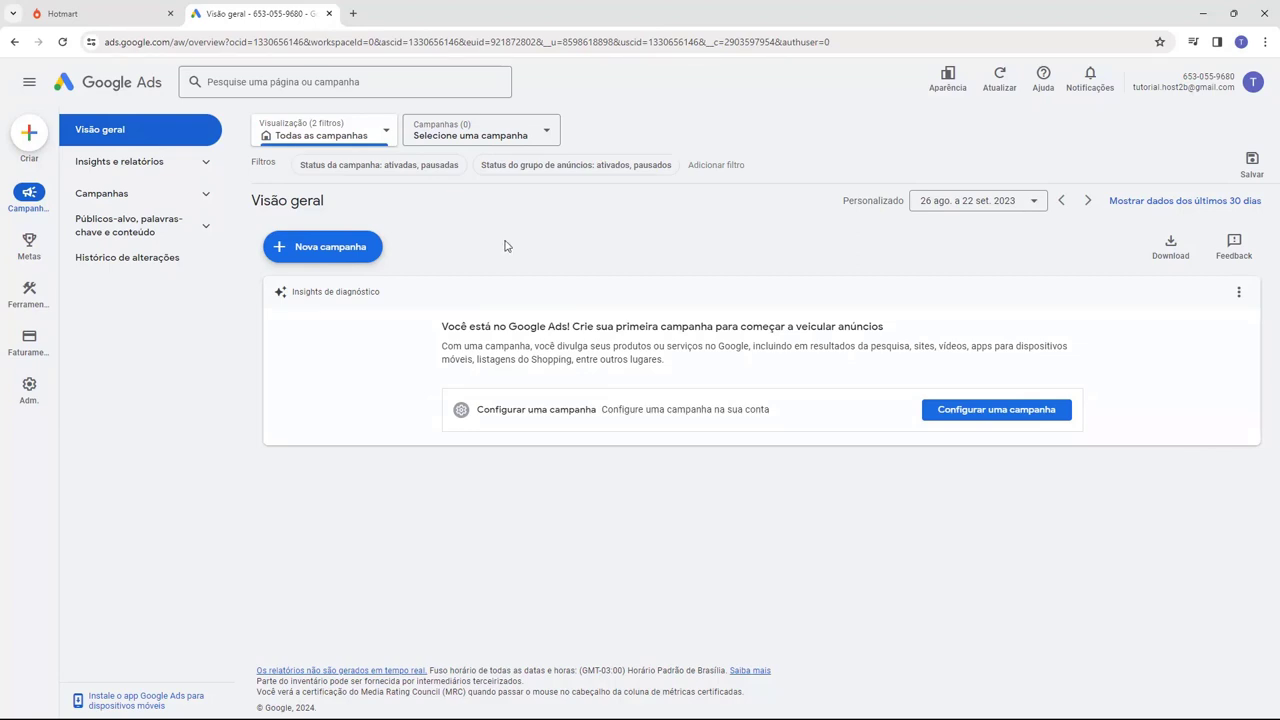
Switch to Google Ads and start a new conversion action of type Site from the conversion goals summary
mouse_move(28, 250)
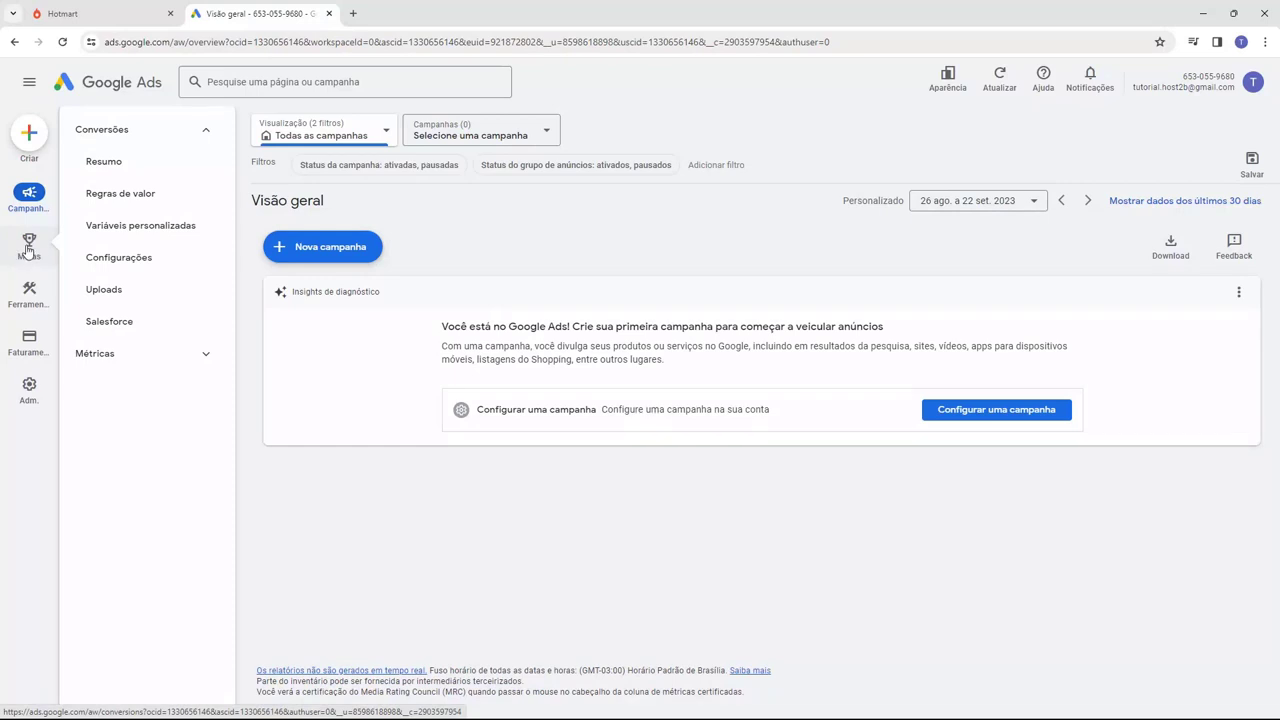
click(28, 250)
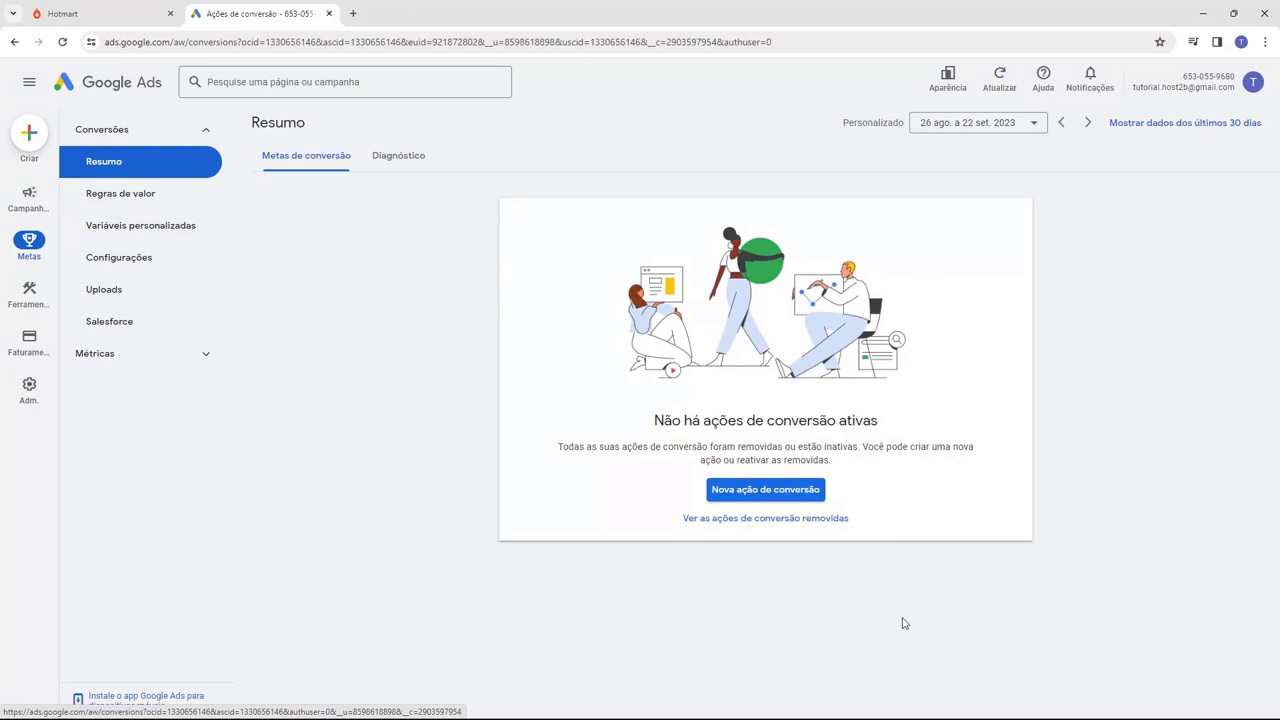
click(766, 491)
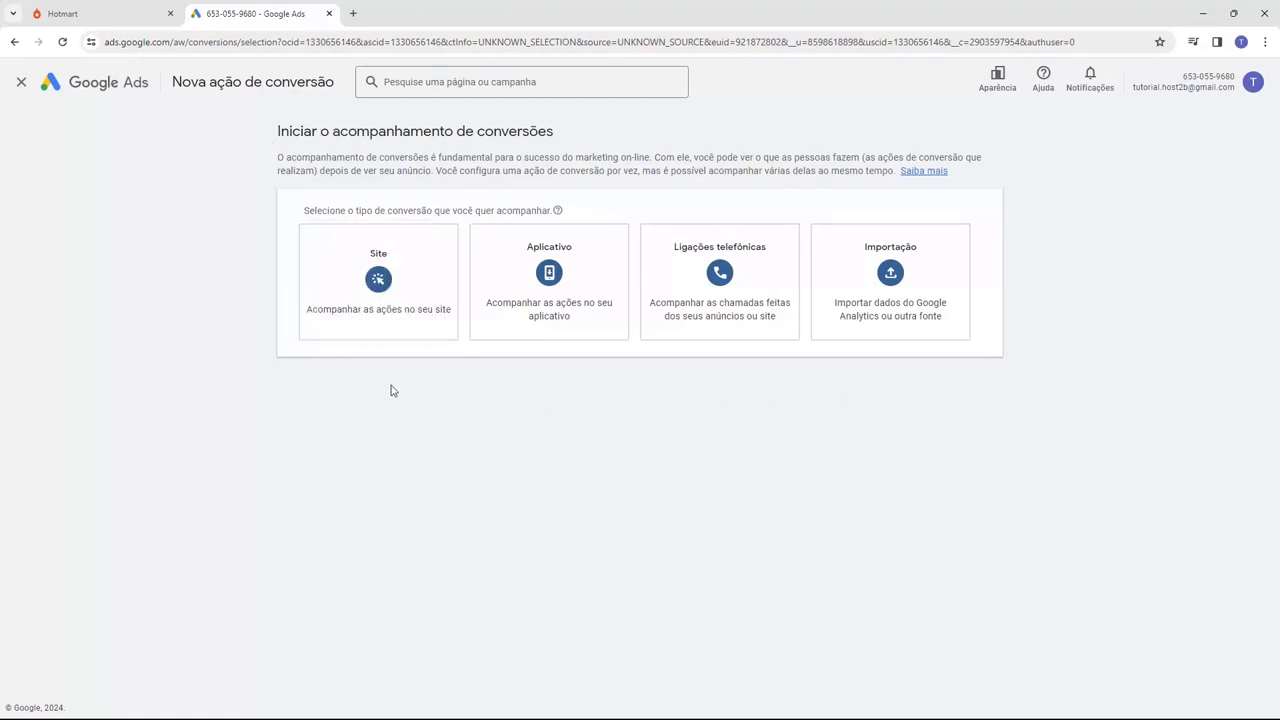
click(376, 288)
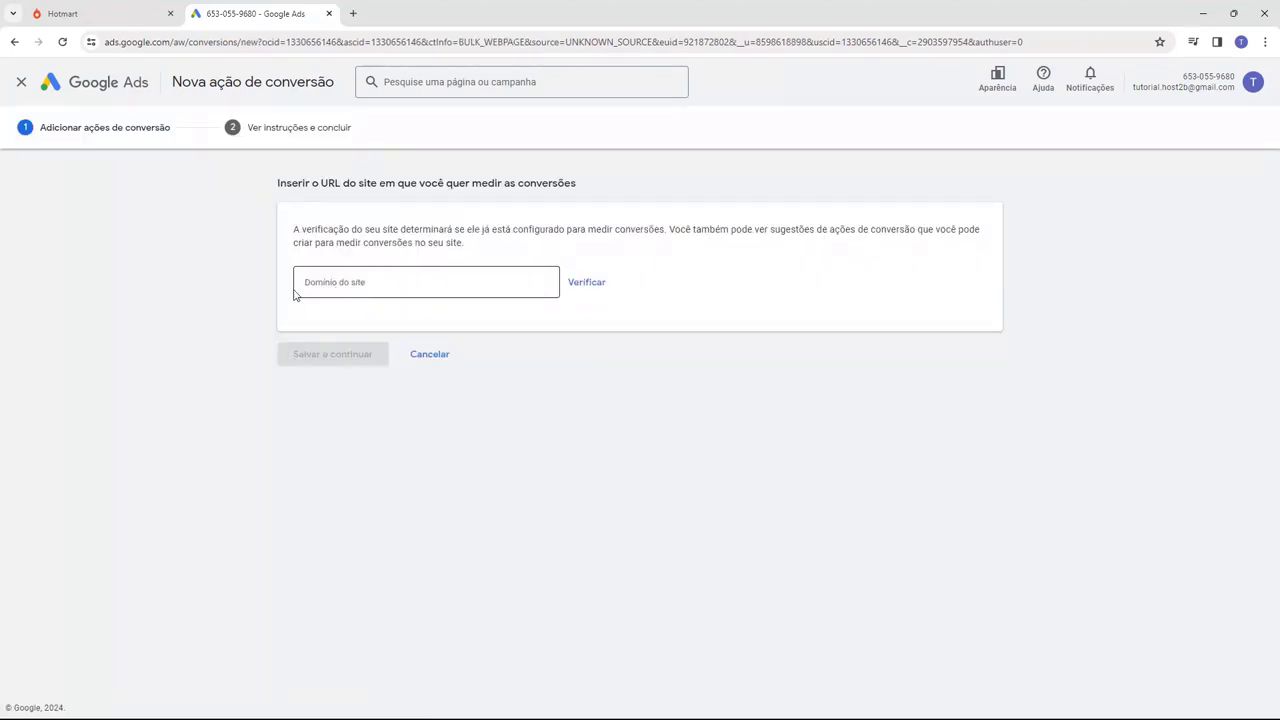
Enter sitetutorial.com.br as the website domain for measuring conversions and verify it
click(344, 284)
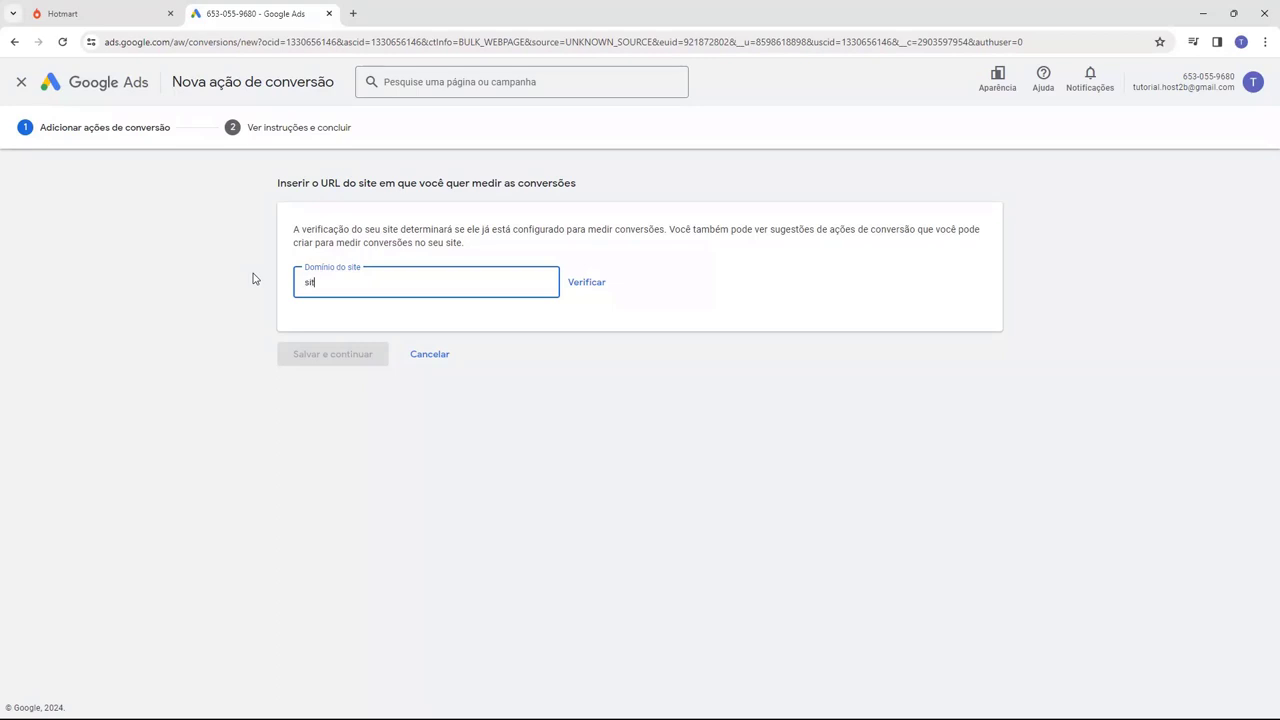
text(sitetutorial.com.br)
click(587, 284)
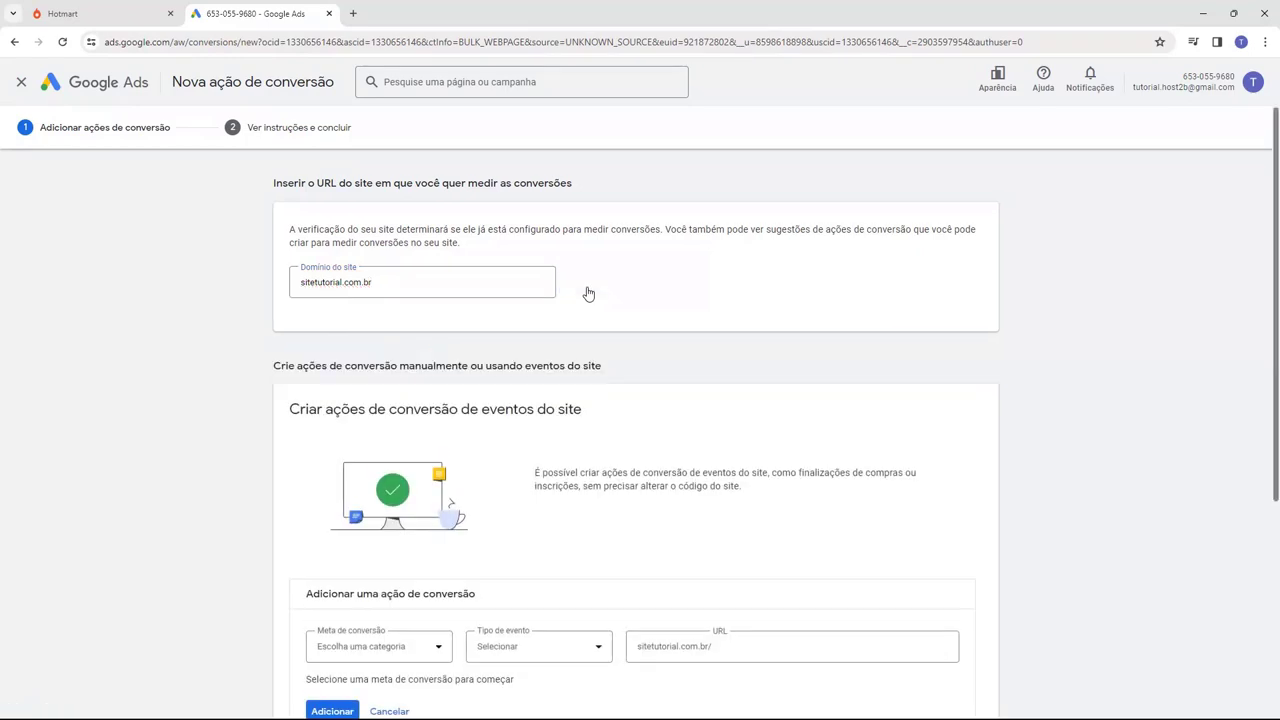
Add a conversion action manually using code instead of website events
scroll(223, 234, down, 2)
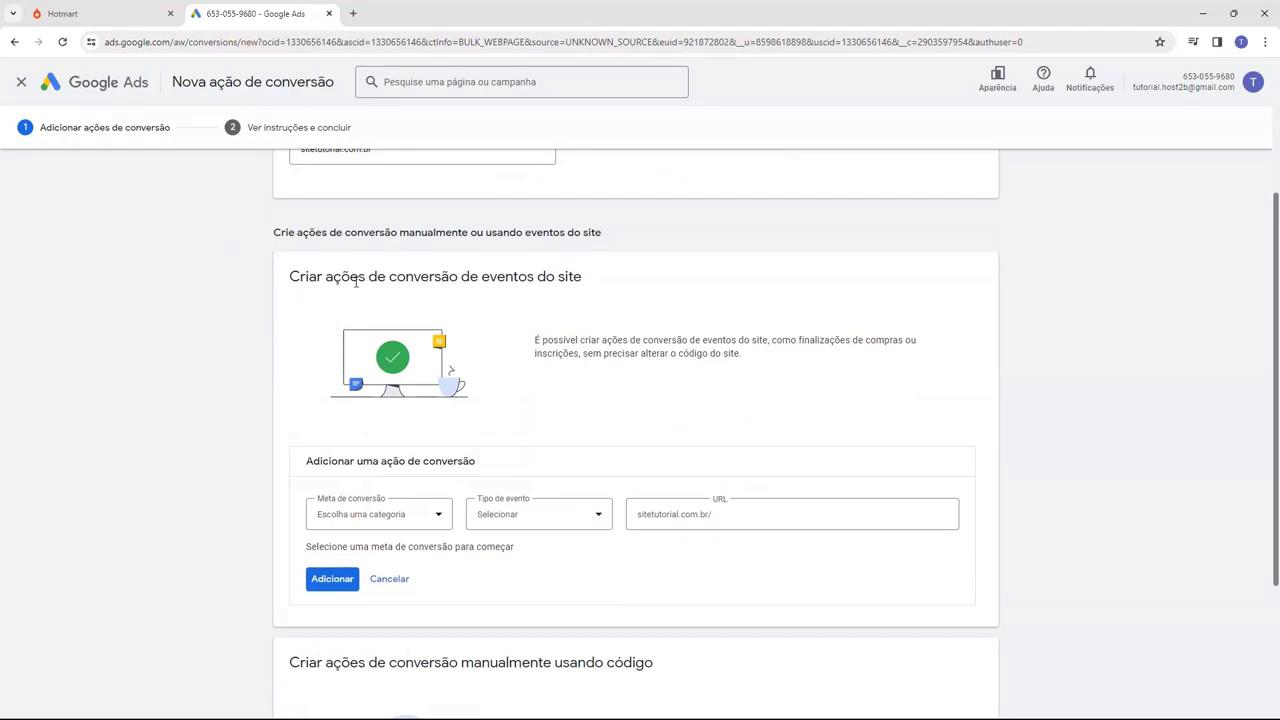
scroll(430, 280, down, 3)
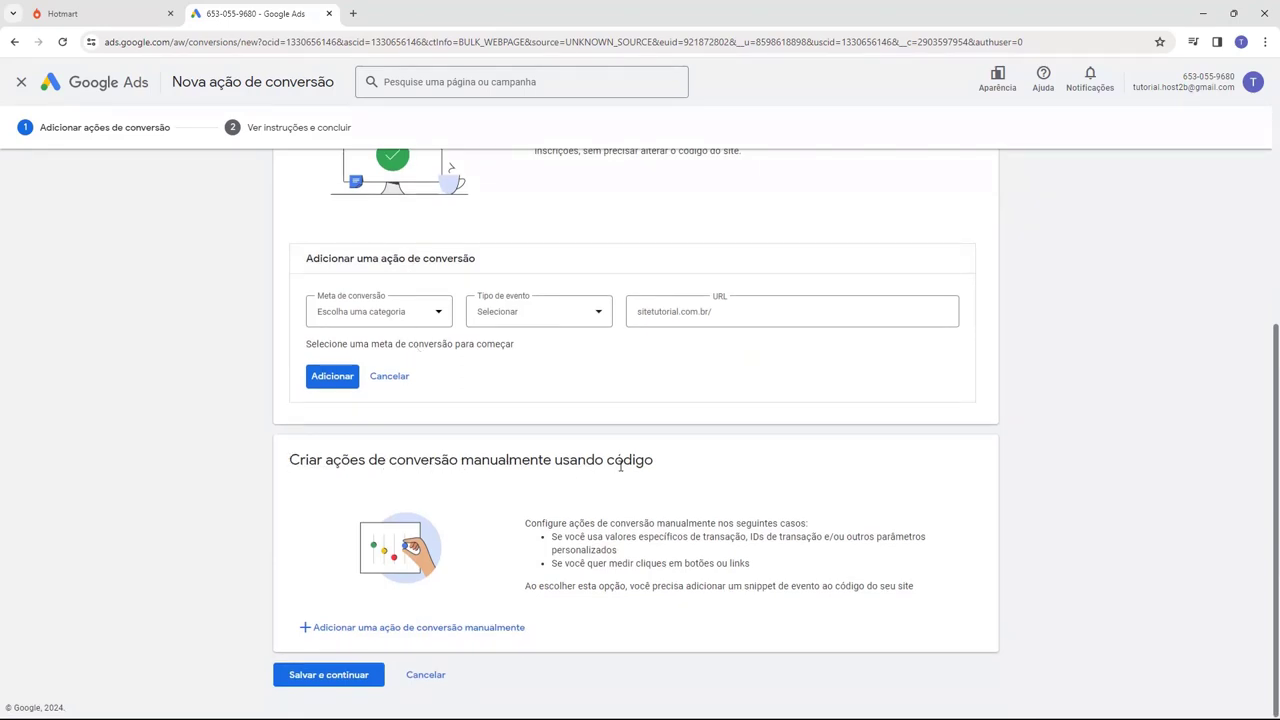
drag(400, 462, 523, 480)
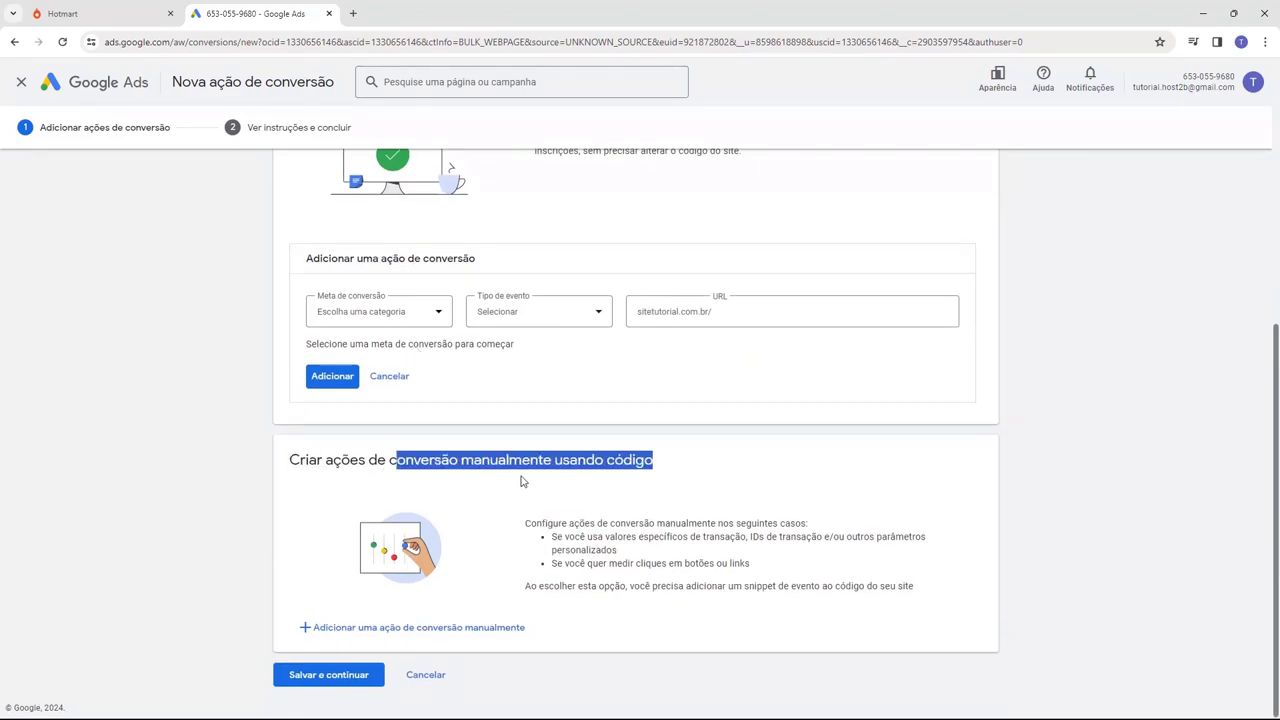
click(490, 477)
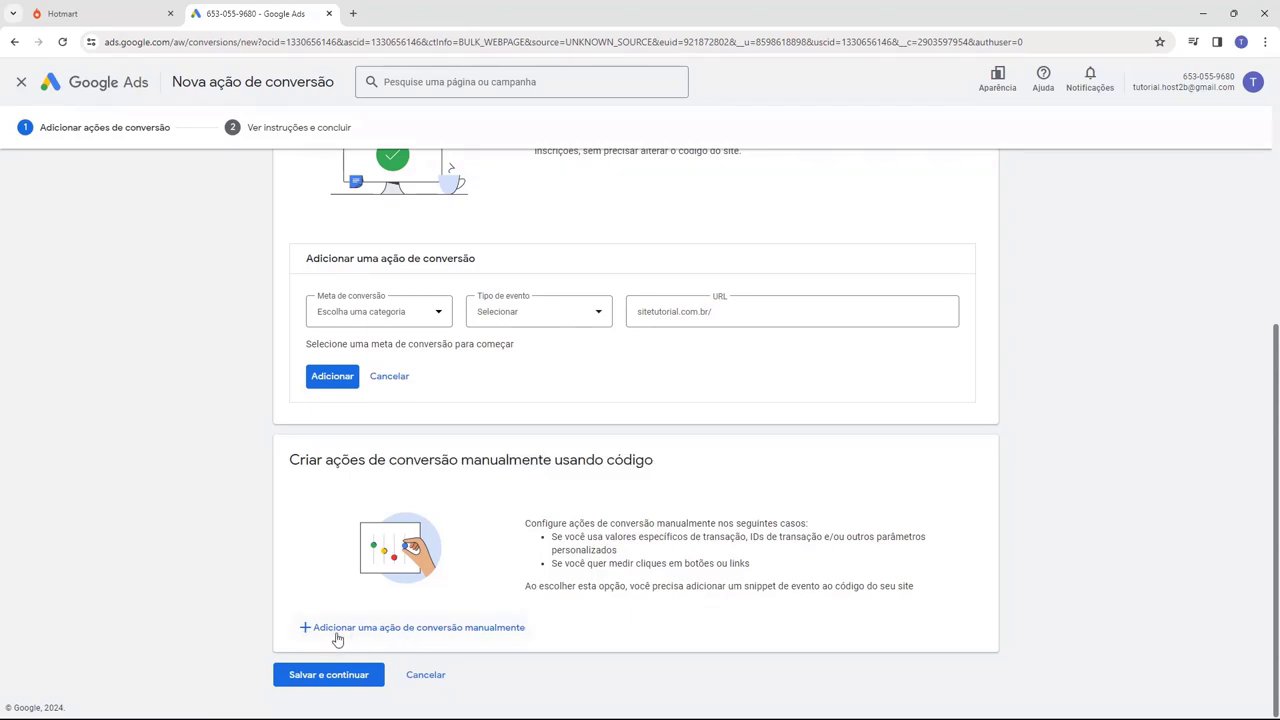
click(443, 630)
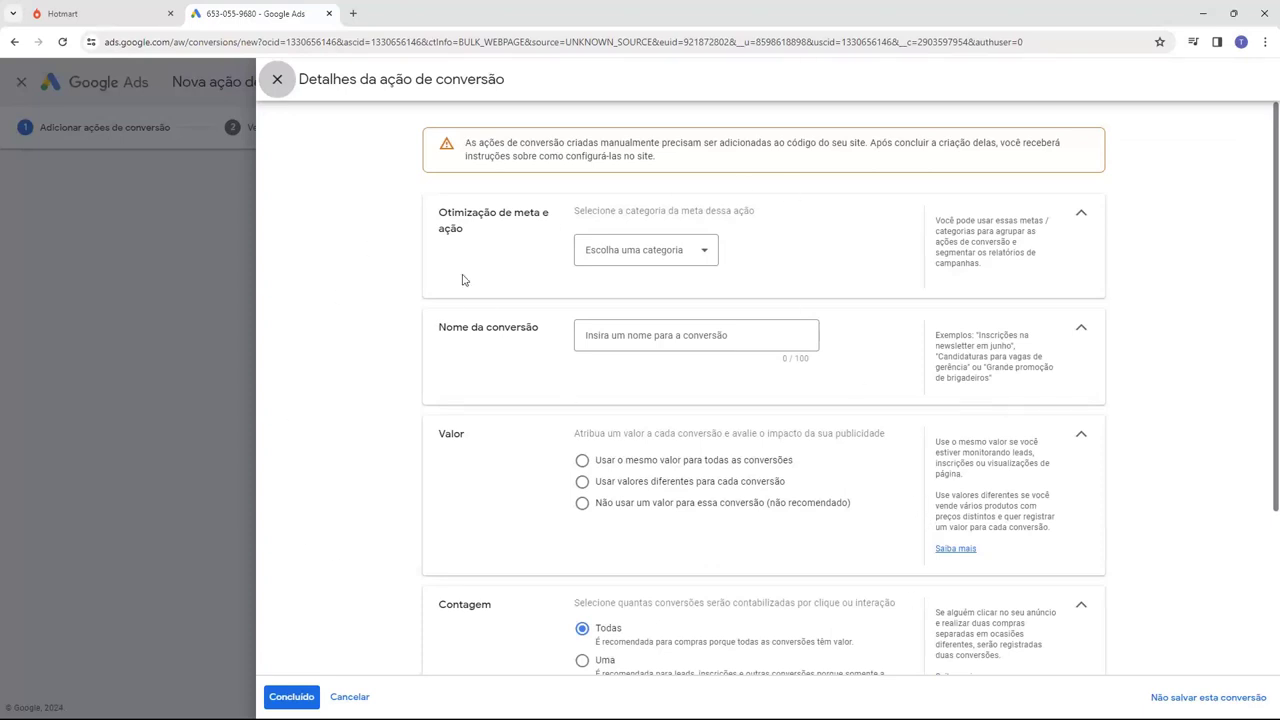
Set the goal category of the conversion action to Compra
drag(438, 214, 506, 215)
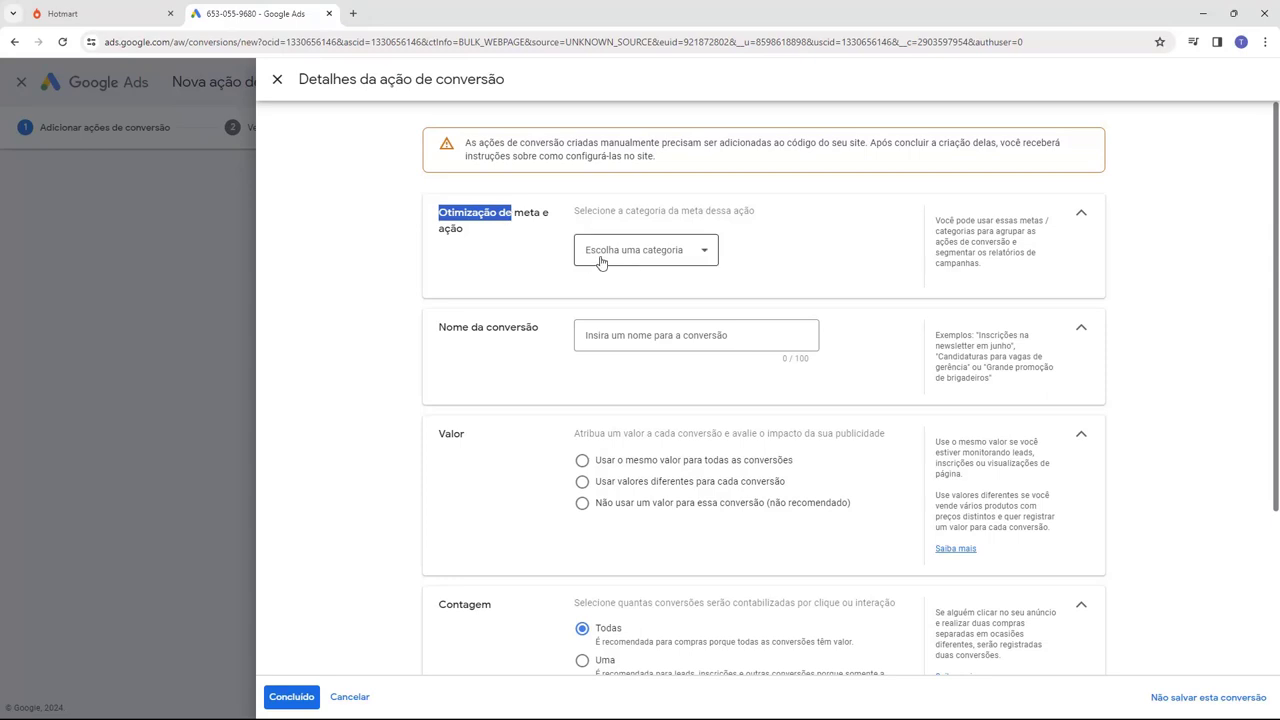
click(637, 262)
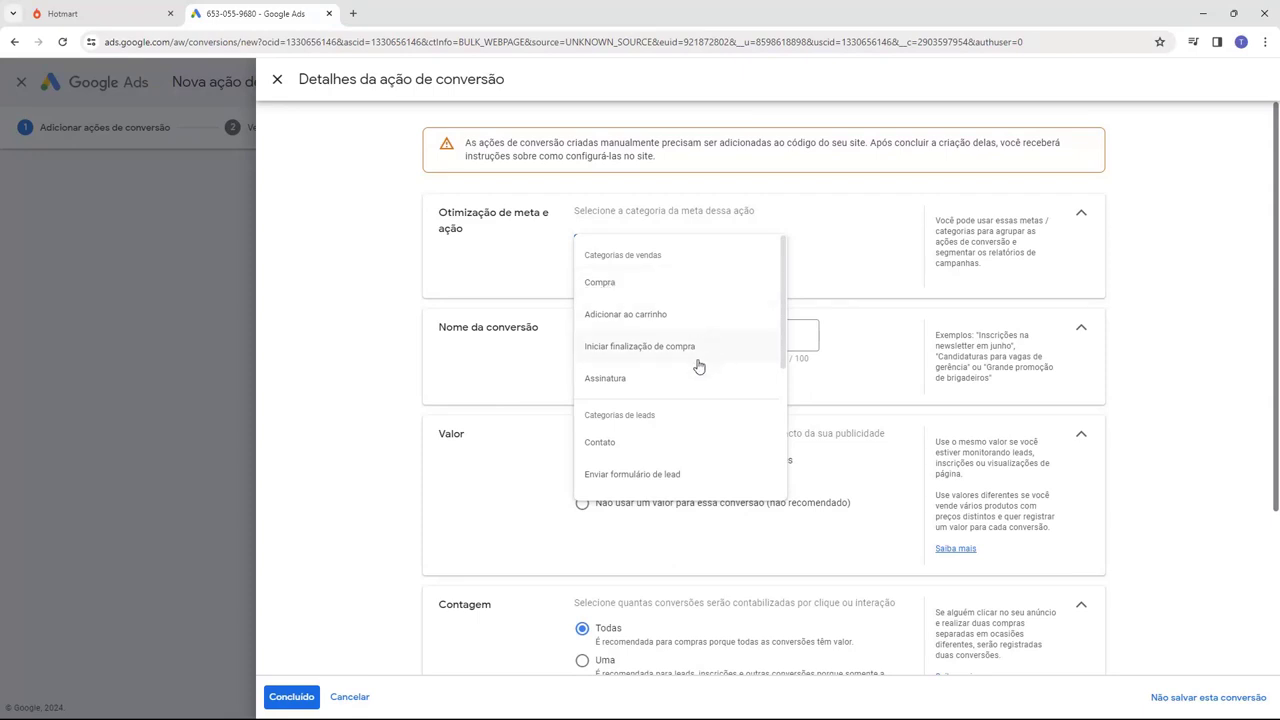
scroll(686, 376, down, 2)
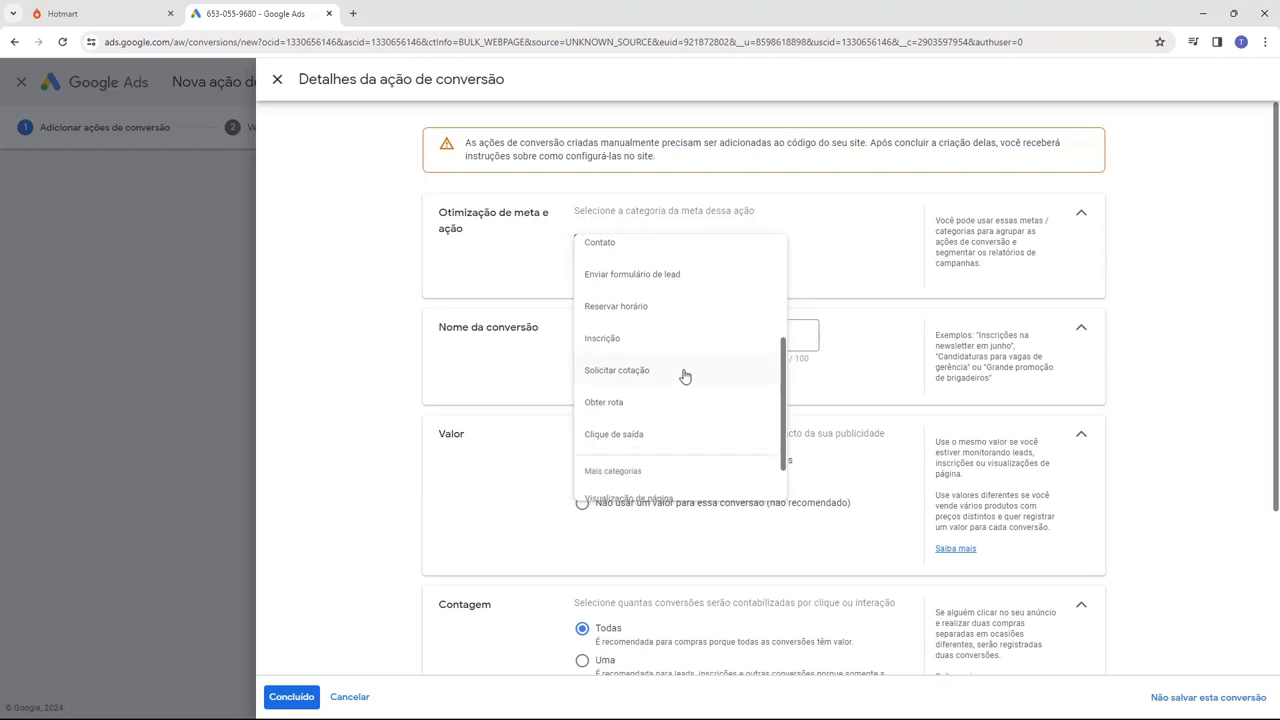
scroll(683, 372, down, 2)
scroll(678, 373, up, 4)
click(575, 305)
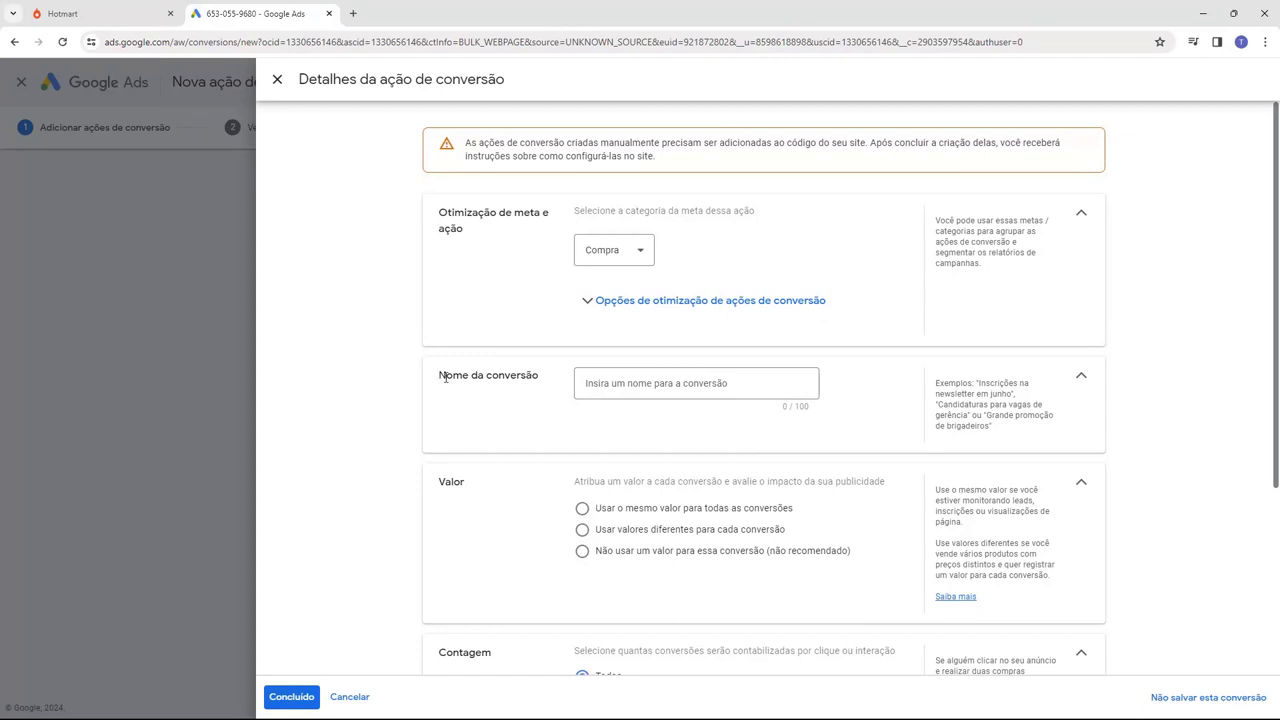
Name the conversion Pixel
drag(445, 377, 565, 393)
click(605, 385)
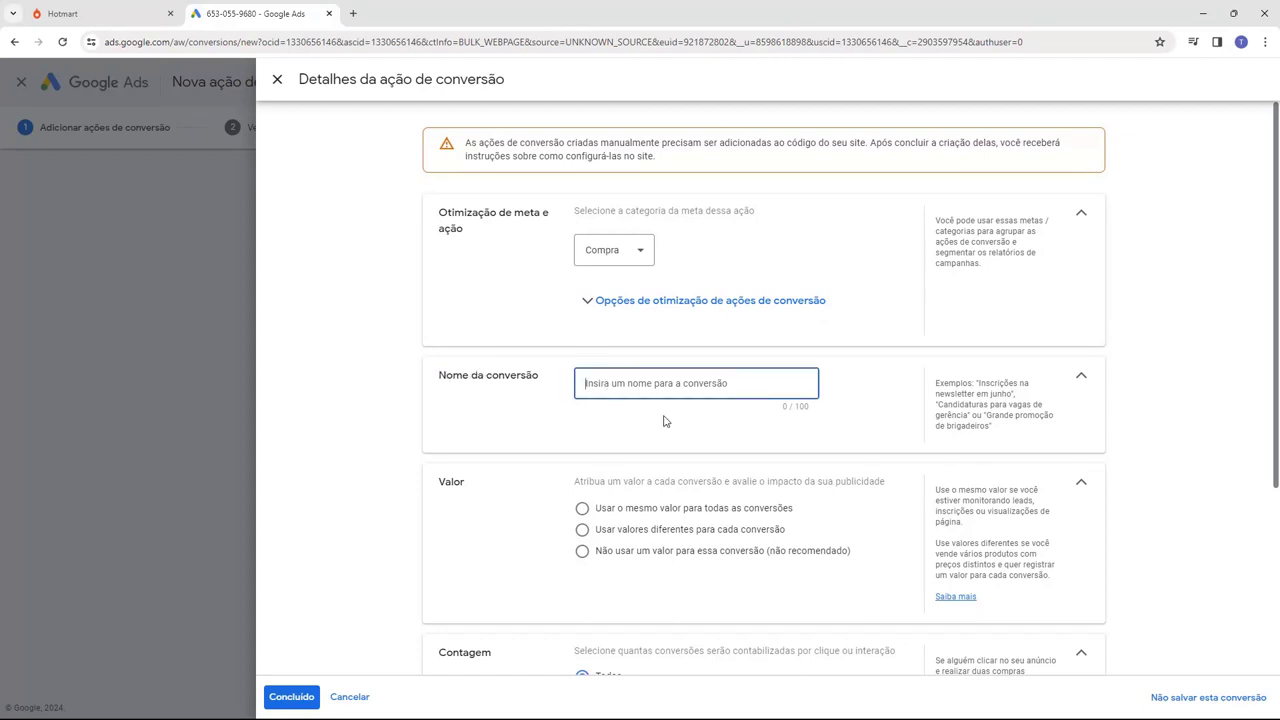
text(Pix)
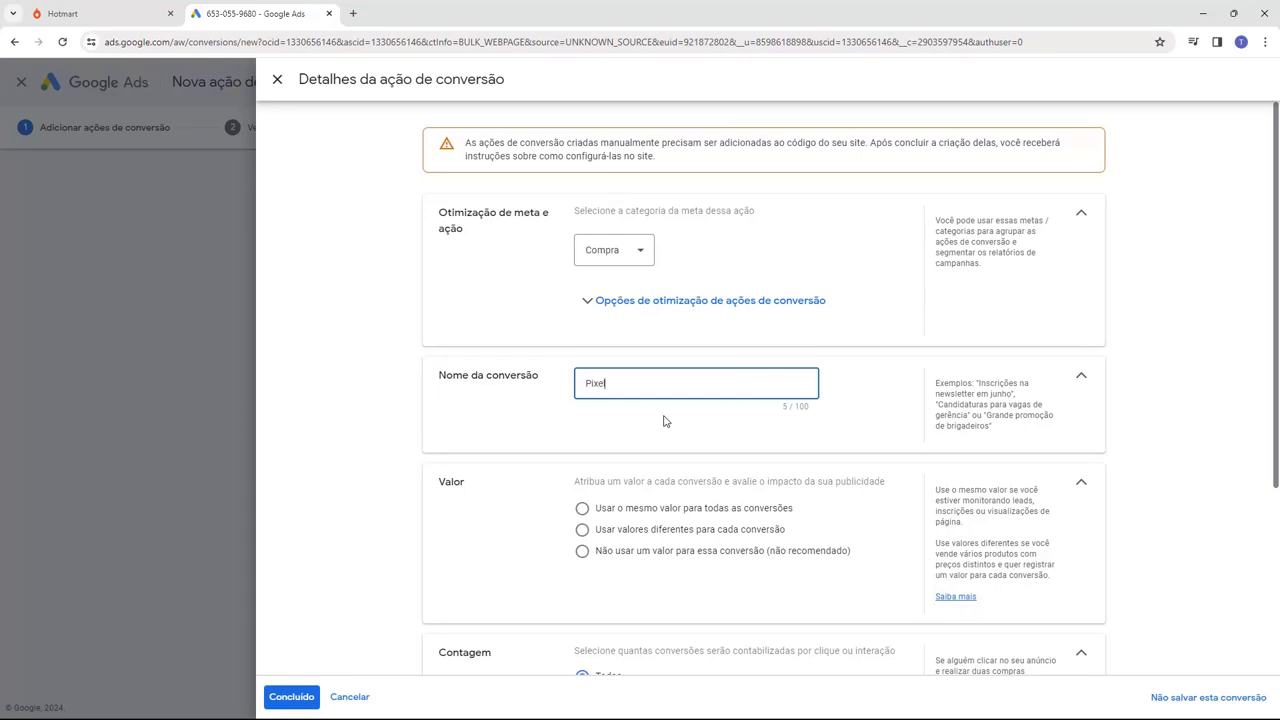
text(el)
drag(607, 384, 584, 384)
text(Compra)
double_click(602, 383)
text(P)
click(531, 406)
Choose to use different values for each conversion, with a default value of 1 Brazilian real (BRL)
scroll(551, 369, down, 2)
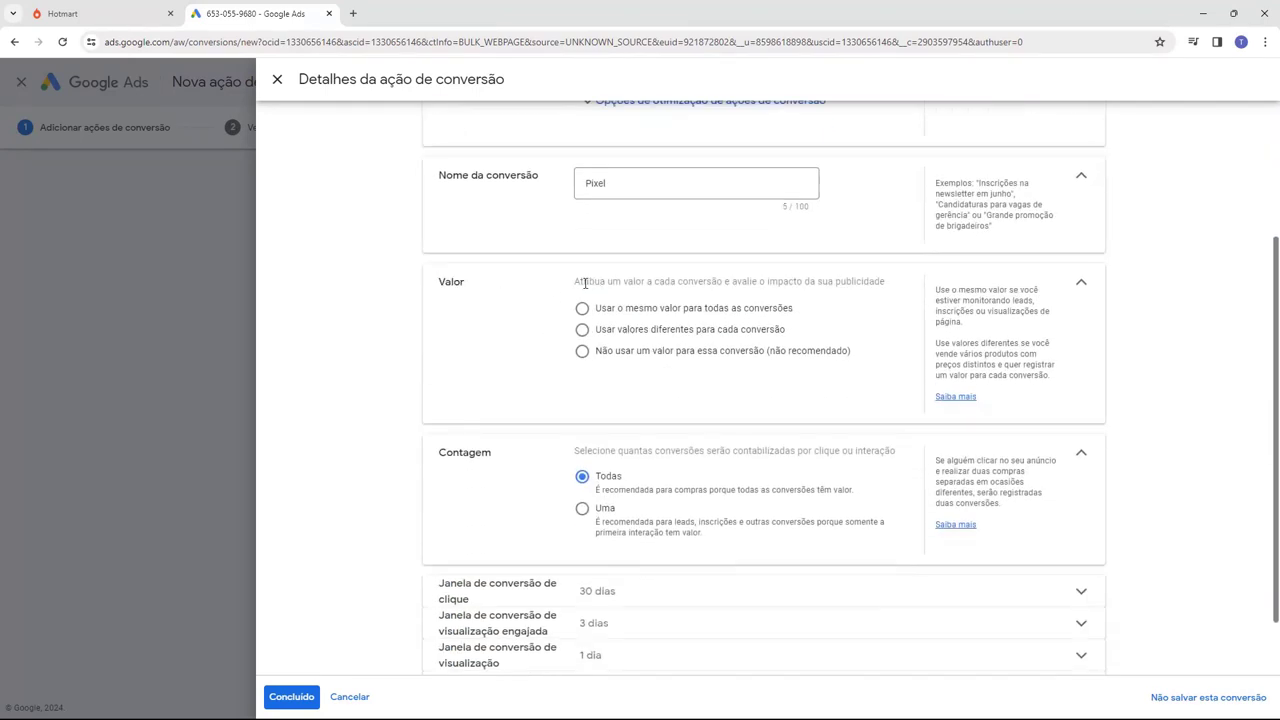
drag(578, 282, 680, 283)
click(677, 283)
click(583, 331)
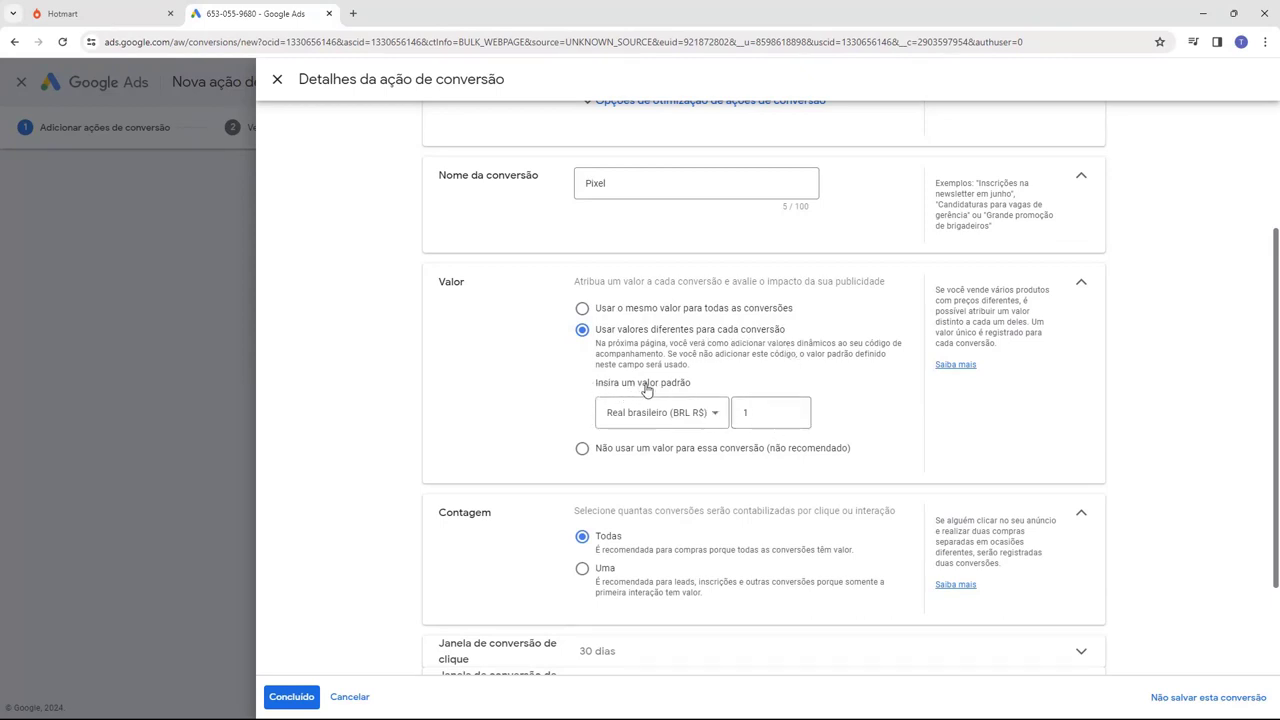
click(750, 422)
double_click(746, 416)
click(465, 385)
Set the conversion count to Todas so every conversion per click or interaction is counted
scroll(452, 372, down, 2)
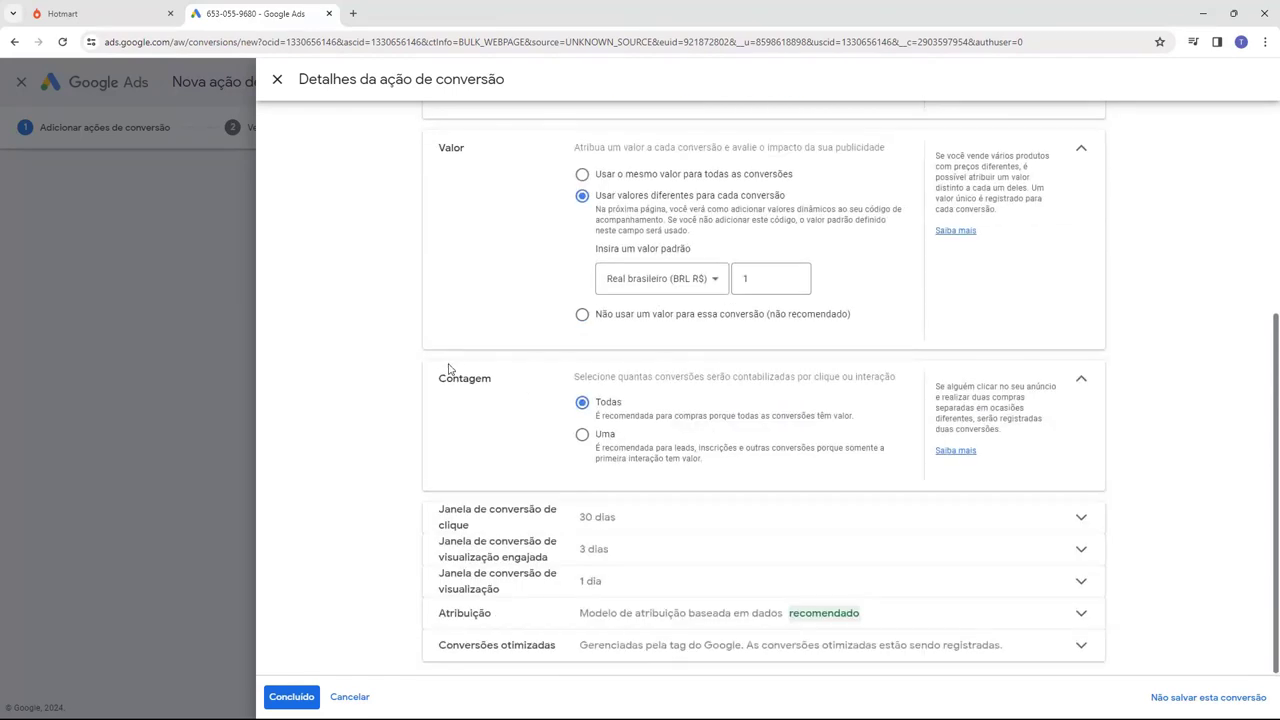
drag(444, 374, 491, 374)
drag(576, 376, 874, 378)
click(607, 412)
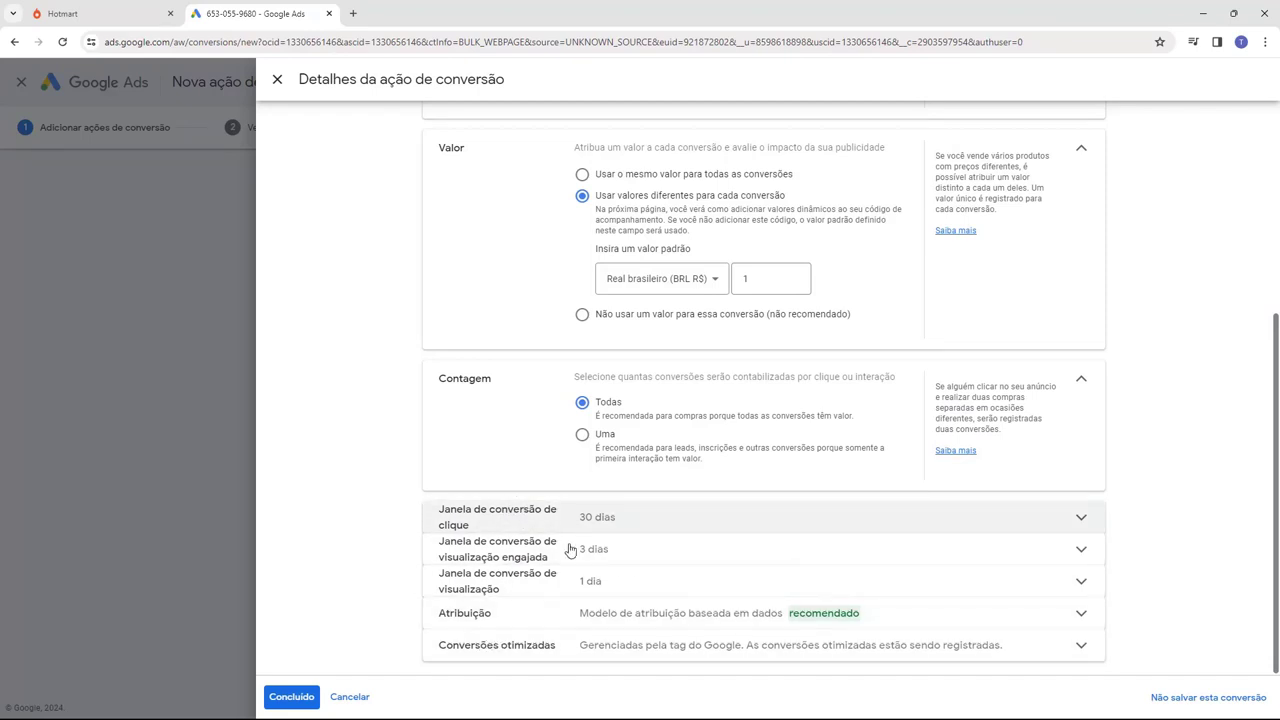
Finish the conversion action details, keeping the default conversion windows, attribution and enhanced conversion settings
scroll(510, 520, up, 4)
scroll(646, 629, down, 3)
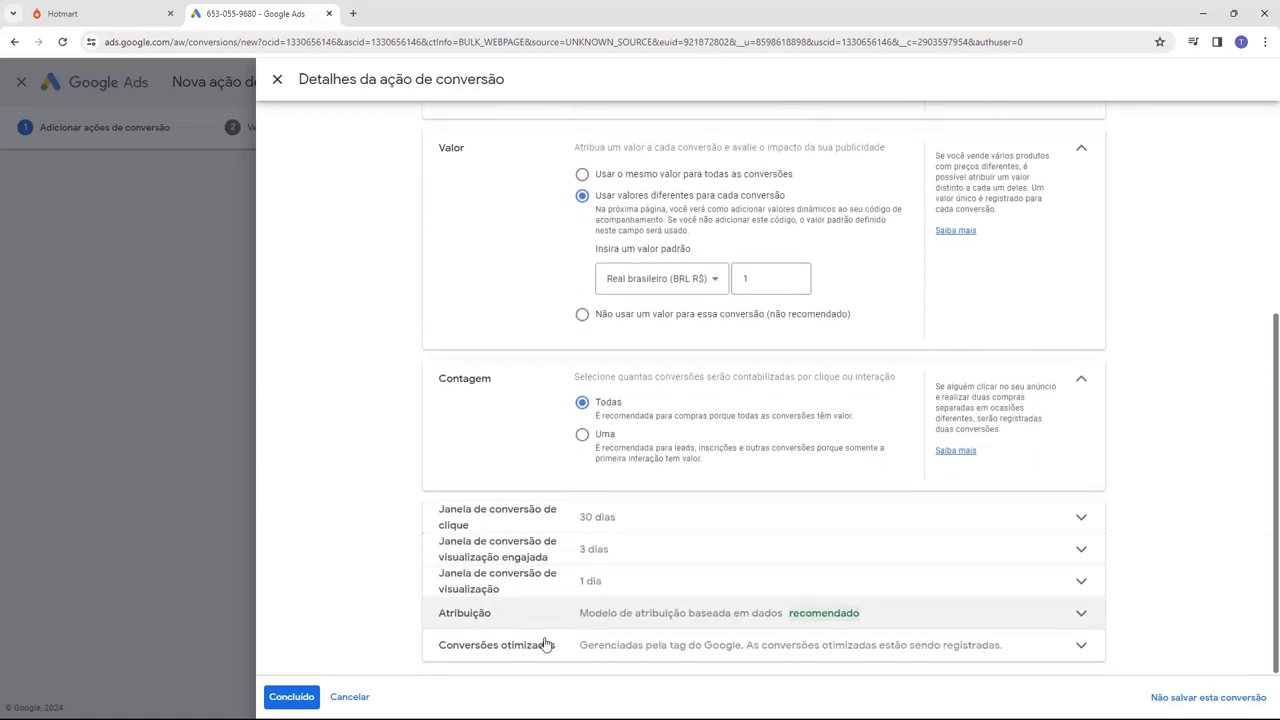
click(291, 697)
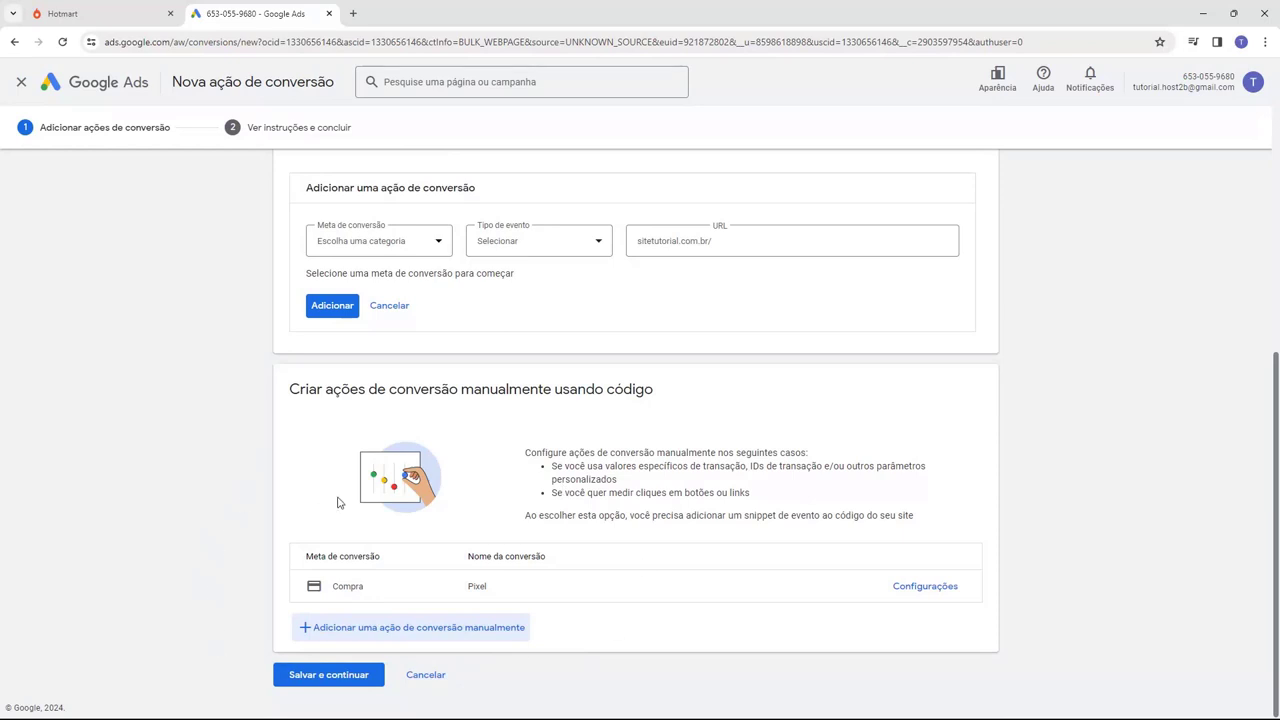
Save the manually added Compra conversion action named Pixel and continue to the tag setup instructions
drag(448, 590, 501, 592)
click(440, 594)
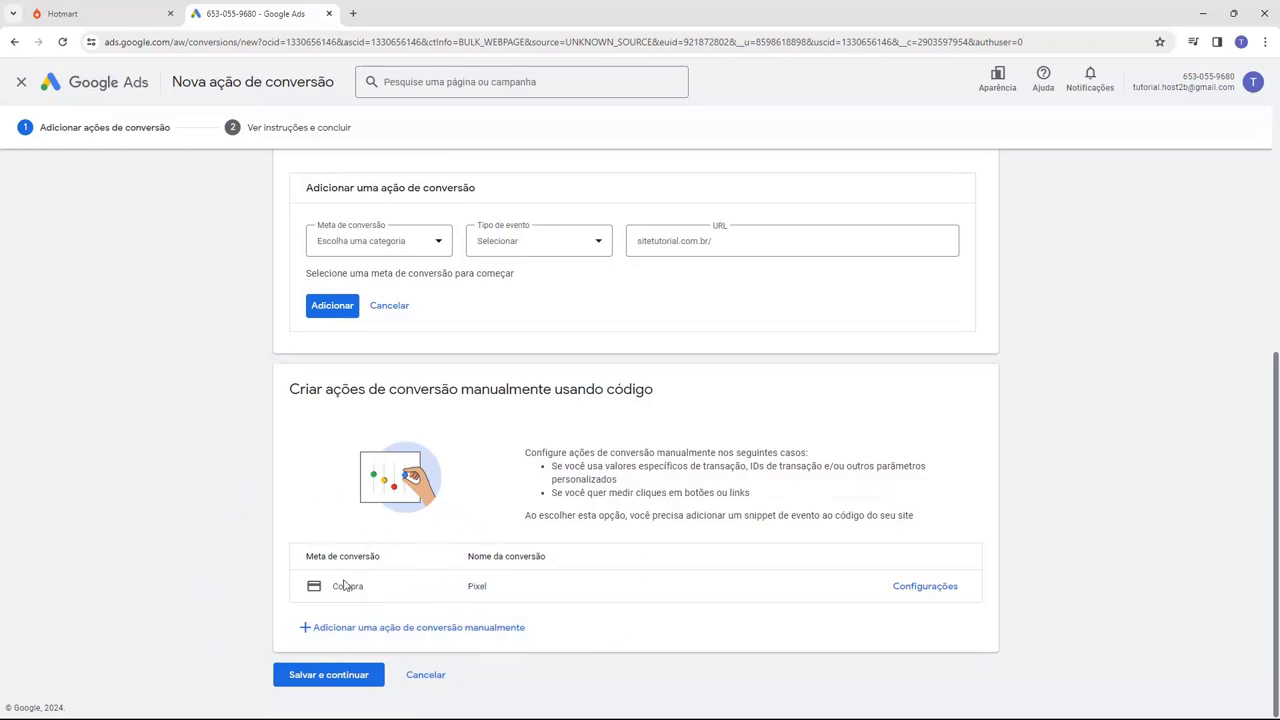
drag(337, 588, 366, 591)
click(418, 591)
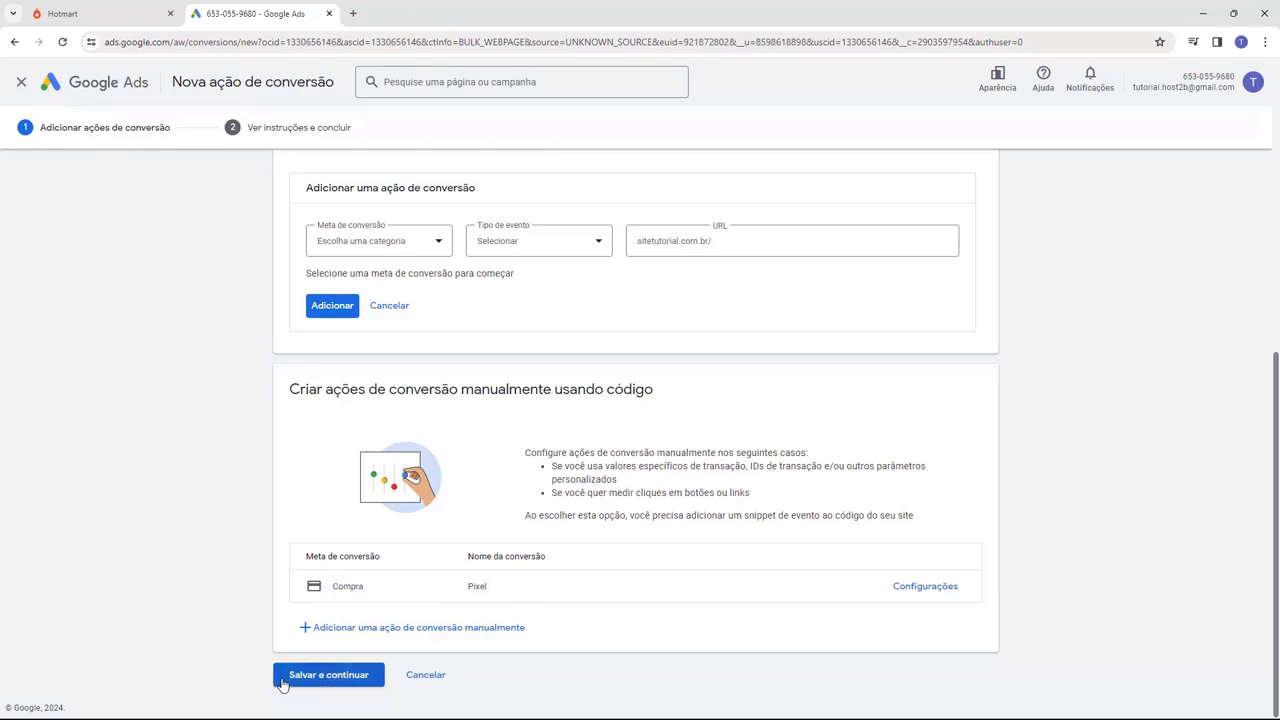
click(324, 688)
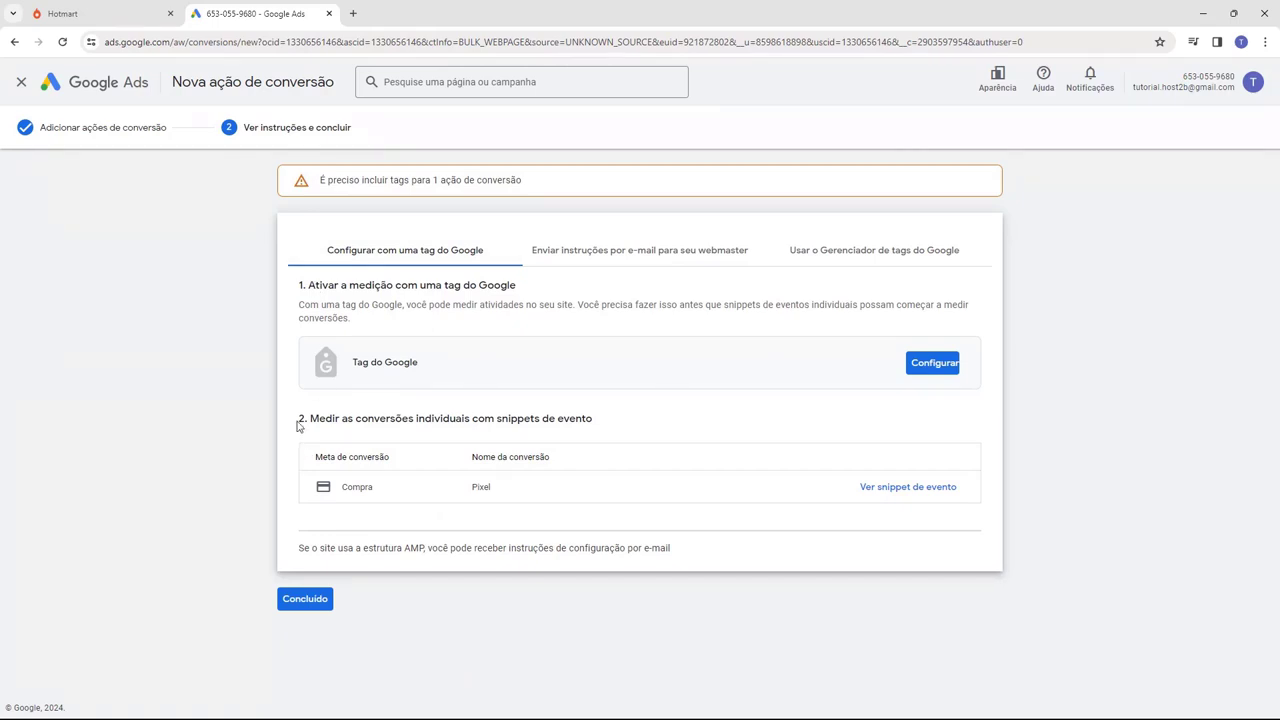
Open the event snippet of the Pixel purchase conversion
drag(298, 420, 320, 420)
click(366, 425)
drag(323, 484, 386, 496)
click(390, 500)
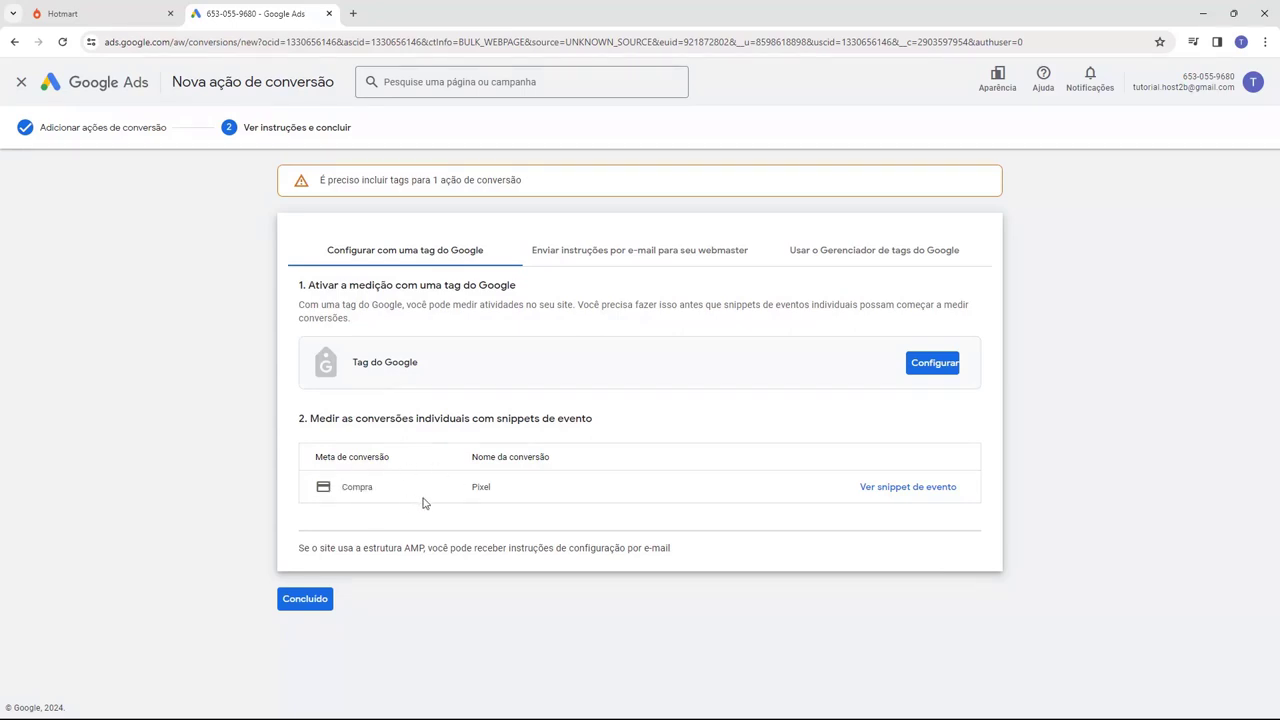
click(885, 493)
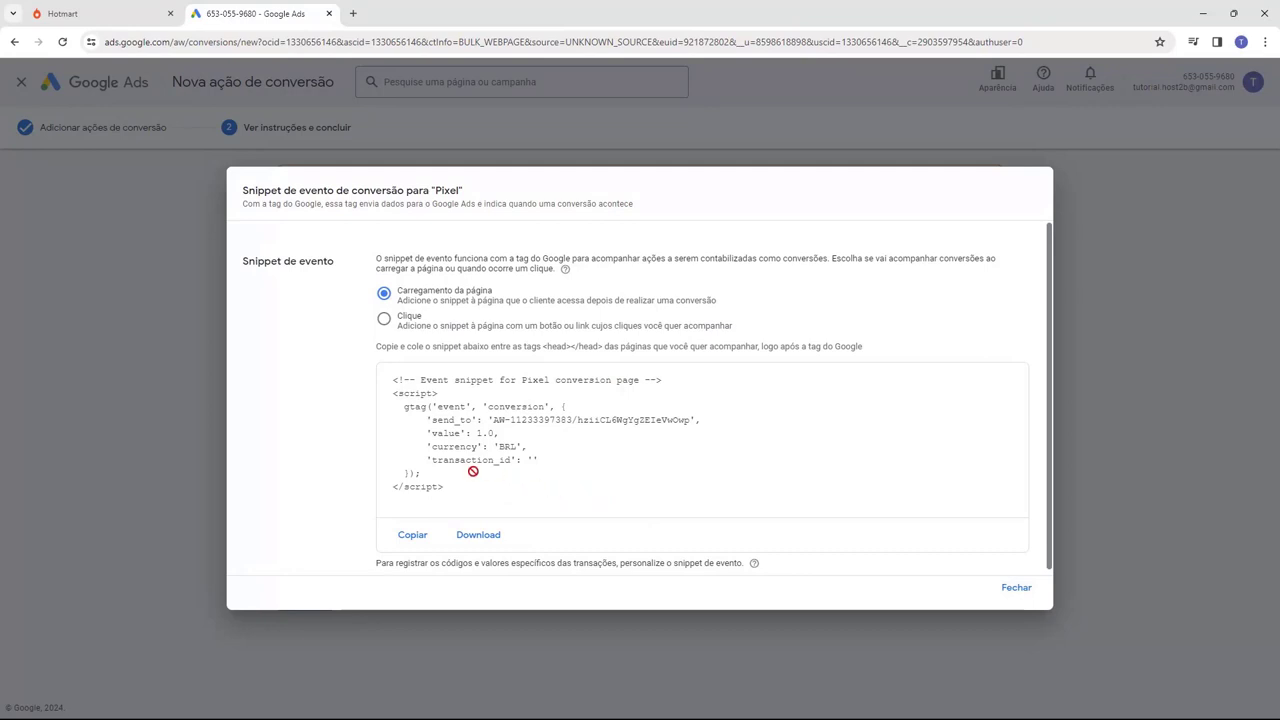
Examine the send_to line of the event snippet to identify the pixel ID before the slash and the conversion label after it
drag(431, 420, 466, 423)
click(513, 430)
click(513, 430)
drag(493, 424, 571, 423)
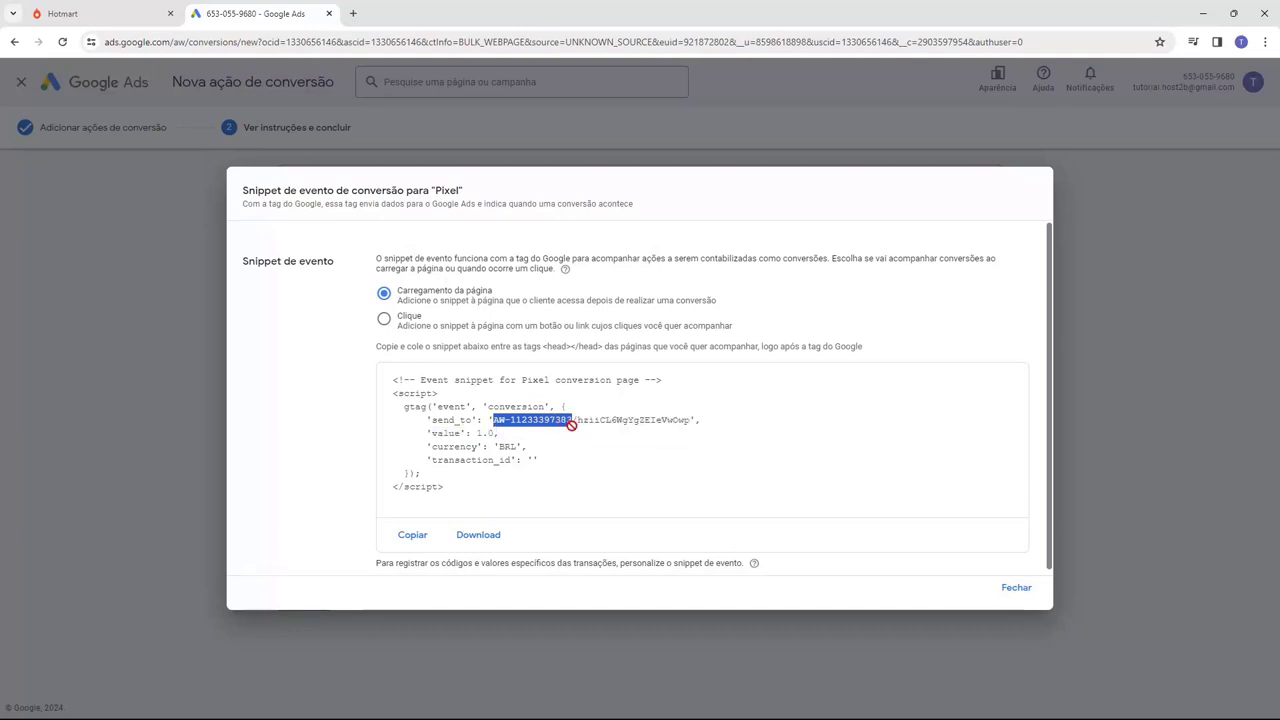
drag(571, 424, 688, 424)
click(577, 421)
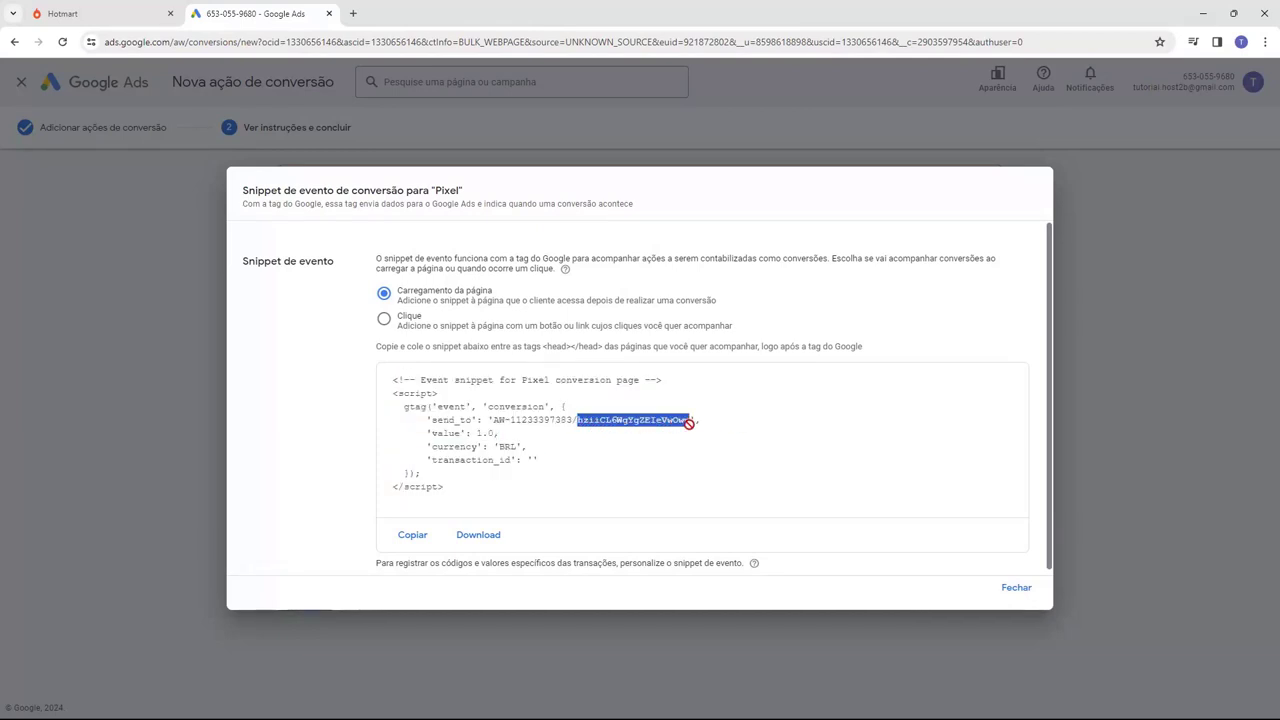
click(688, 424)
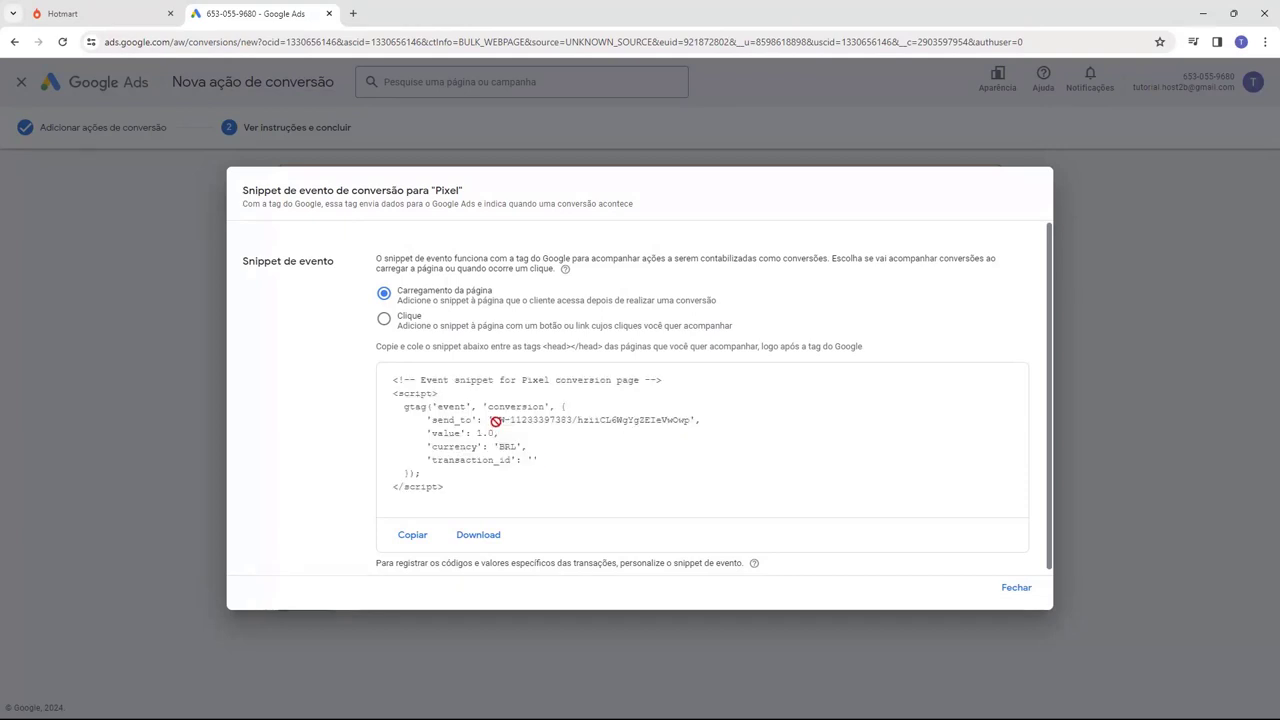
Copy the AW pixel ID from the snippet's send_to line into Hotmart's Google Ads pixel ID field
drag(491, 420, 573, 424)
key(ctrl+c)
key(ctrl+Tab)
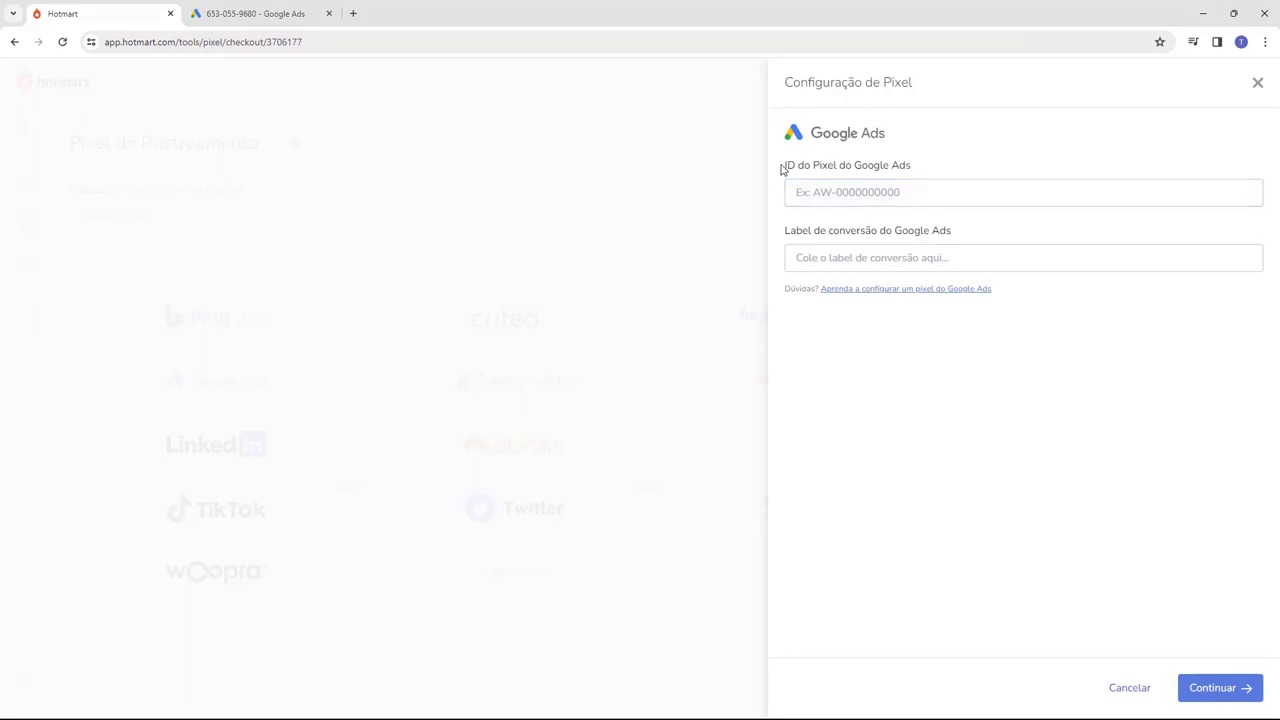
click(814, 191)
key(ctrl+v)
Copy the conversion label after the slash in the Google Ads snippet's send_to line into Hotmart's Google Ads conversion label field
click(257, 18)
click(560, 426)
click(560, 426)
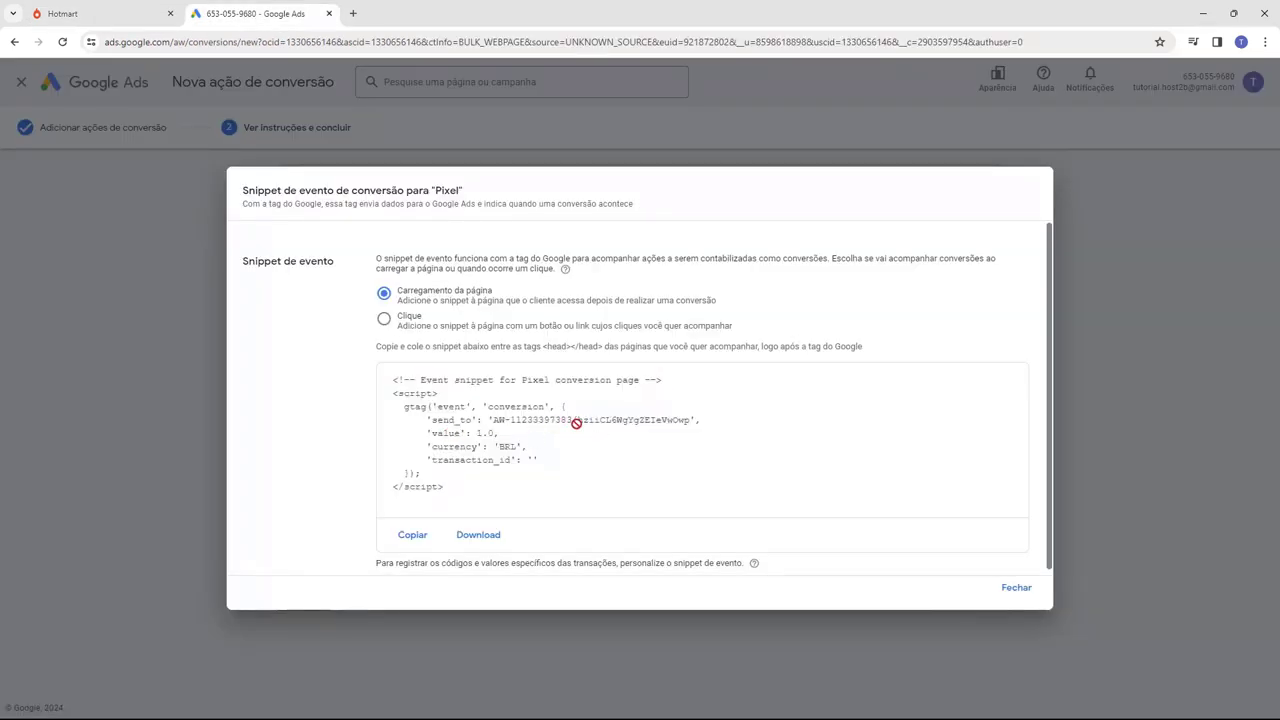
drag(577, 421, 688, 423)
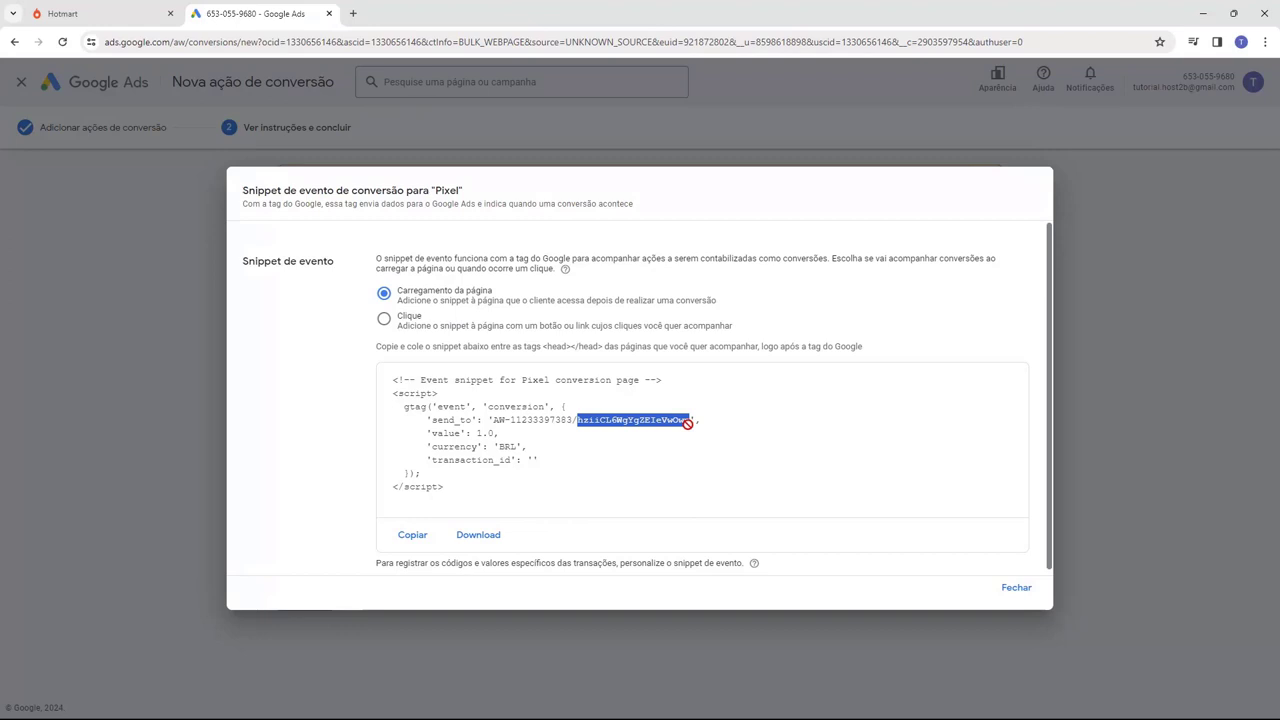
click(688, 423)
click(62, 13)
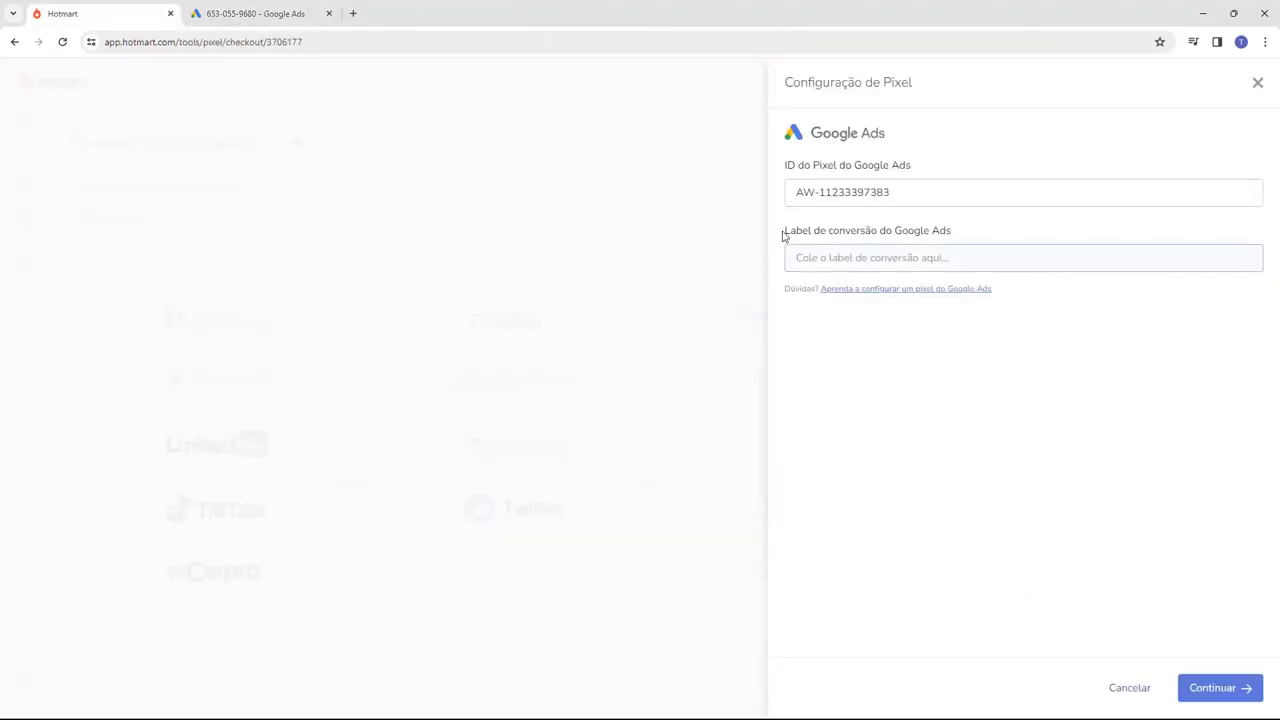
text(hziiCL6WgYgZEleVwOwp)
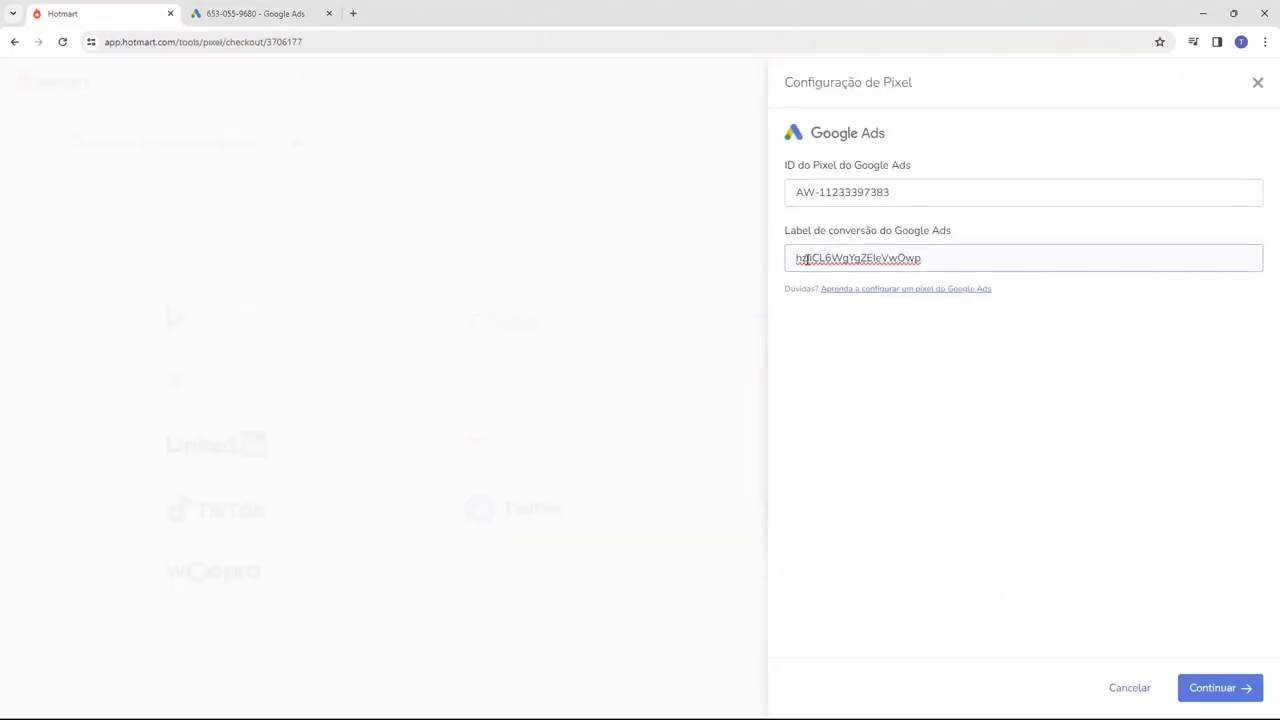
click(781, 253)
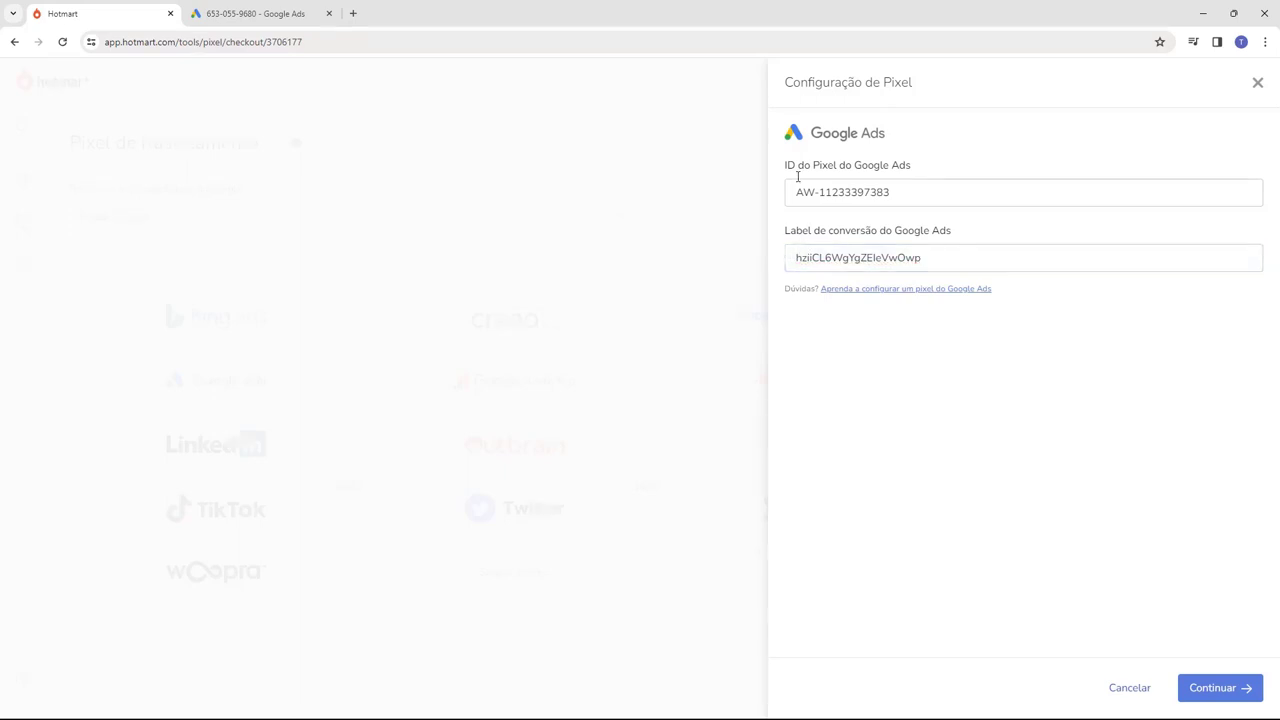
Save the Hotmart pixel configuration with events for completed sales, payment page visits and Hotmart product page visits enabled
click(1210, 699)
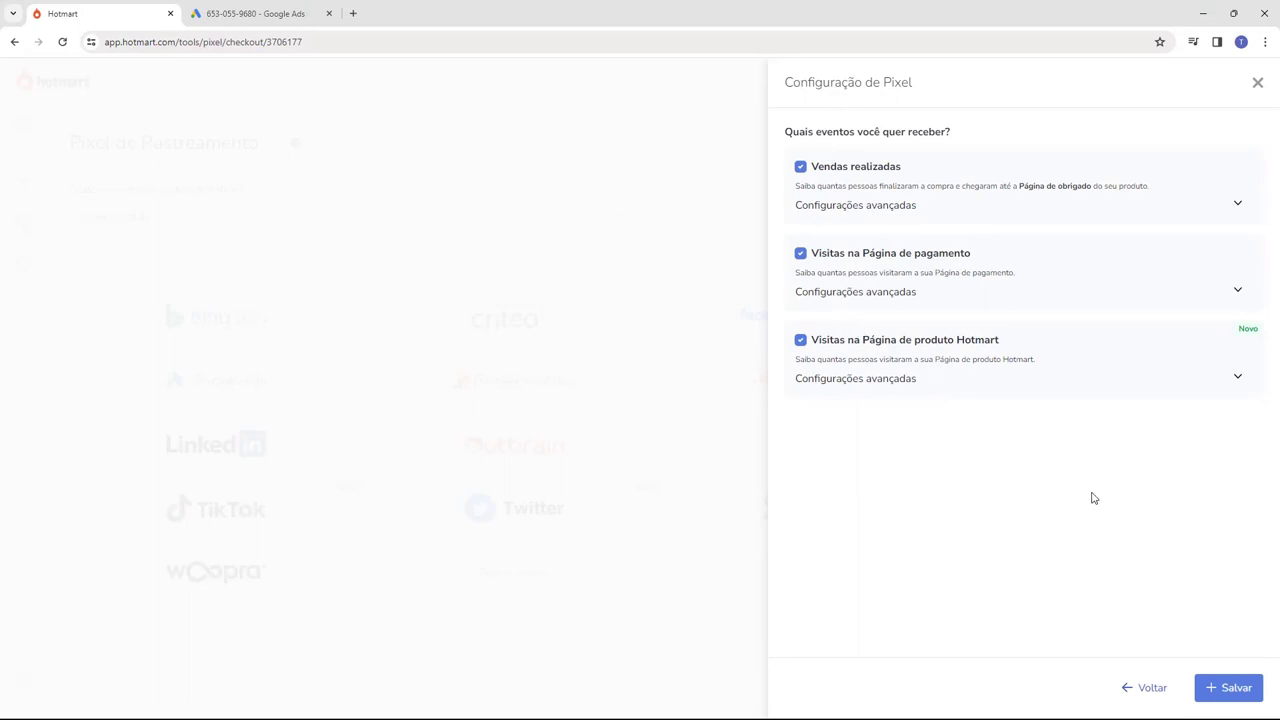
click(1234, 706)
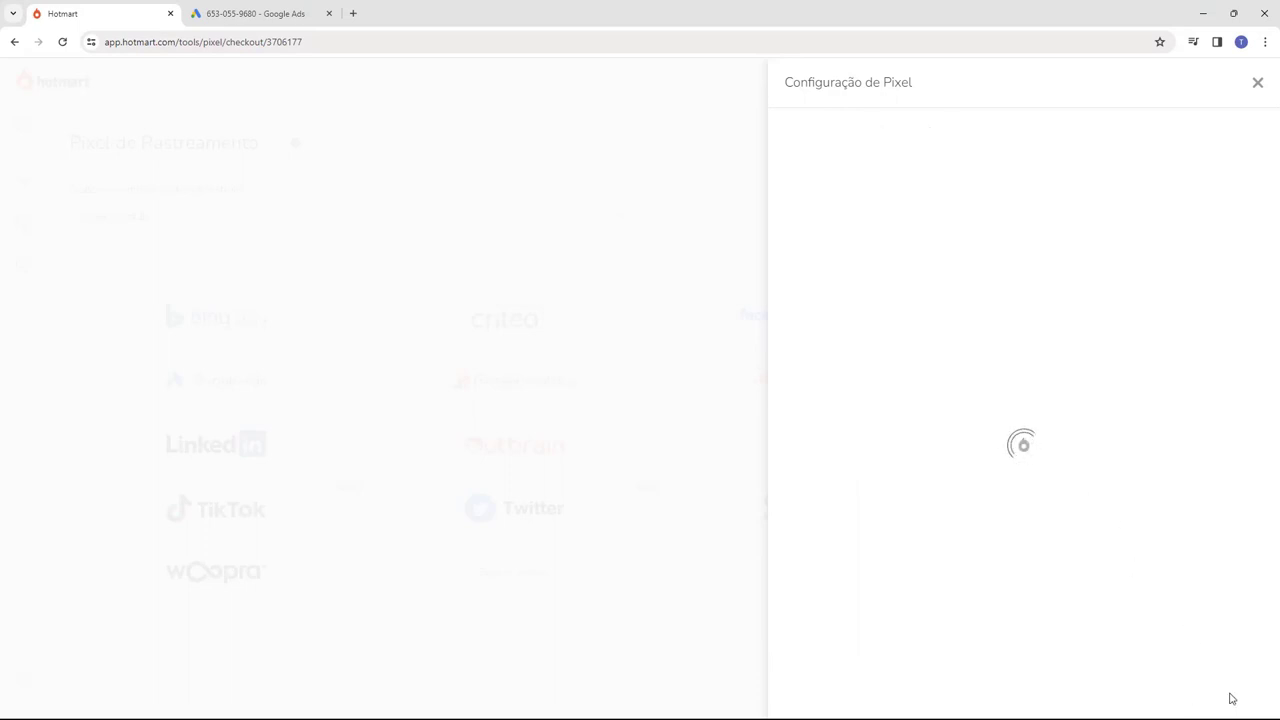